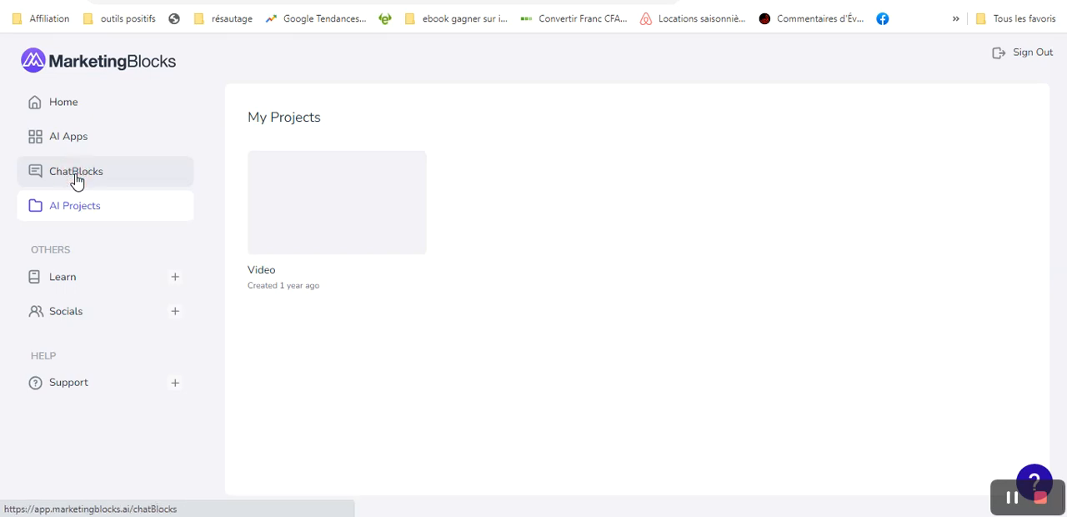
- Open ChatBlocks and start a Logo & Banner Design conversation with the assistant
left_click(76, 181)
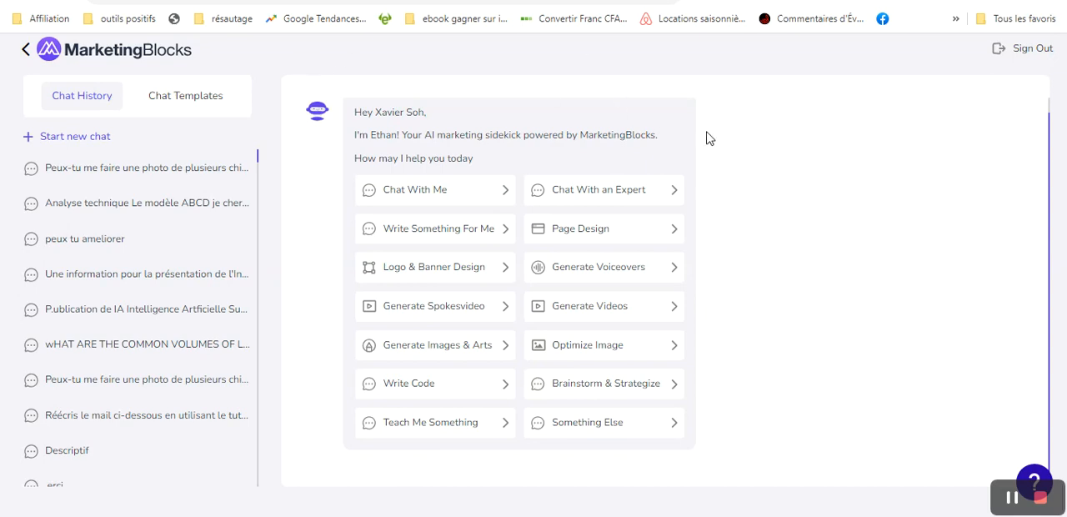
left_click(457, 276)
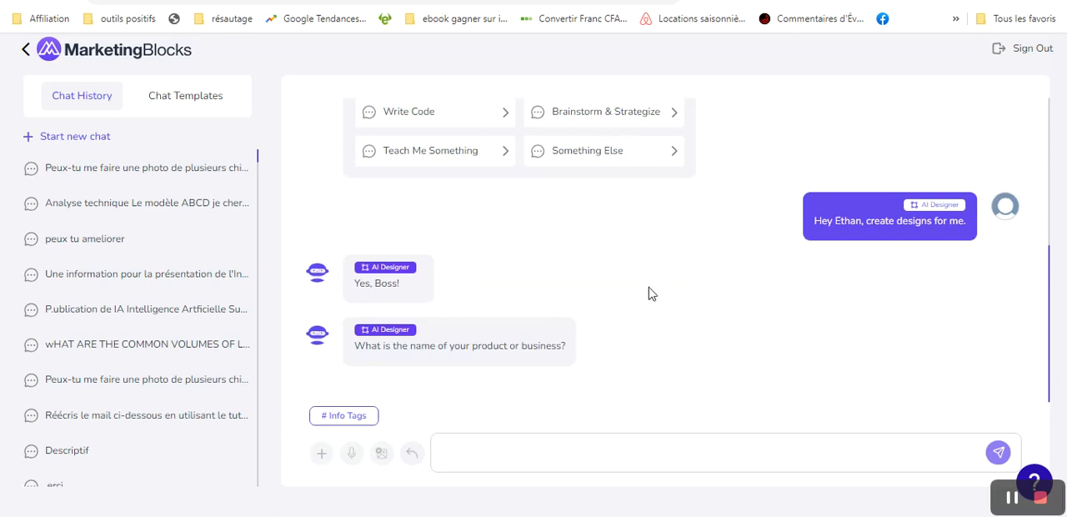
left_click(508, 459)
- Switch to the AIFaceFrenzy sales page and examine its headline and AI face video examples
left_click(334, 1)
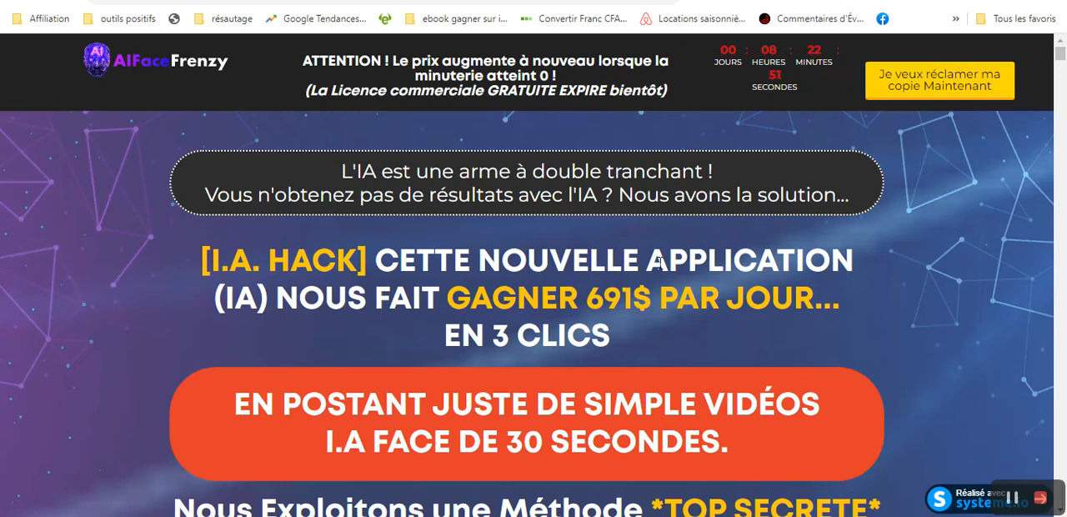
left_click_drag(1063, 52, 1064, 169)
mouse_move(1062, 182)
left_mouse_down()
mouse_move(1061, 200)
mouse_move(1062, 190)
left_mouse_up()
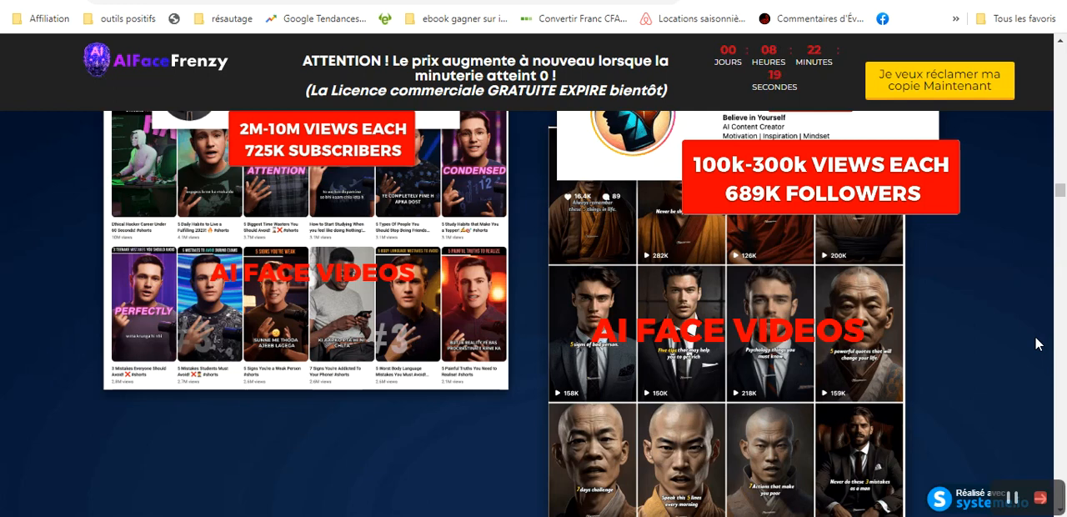
left_click_drag(1062, 190, 1062, 54)
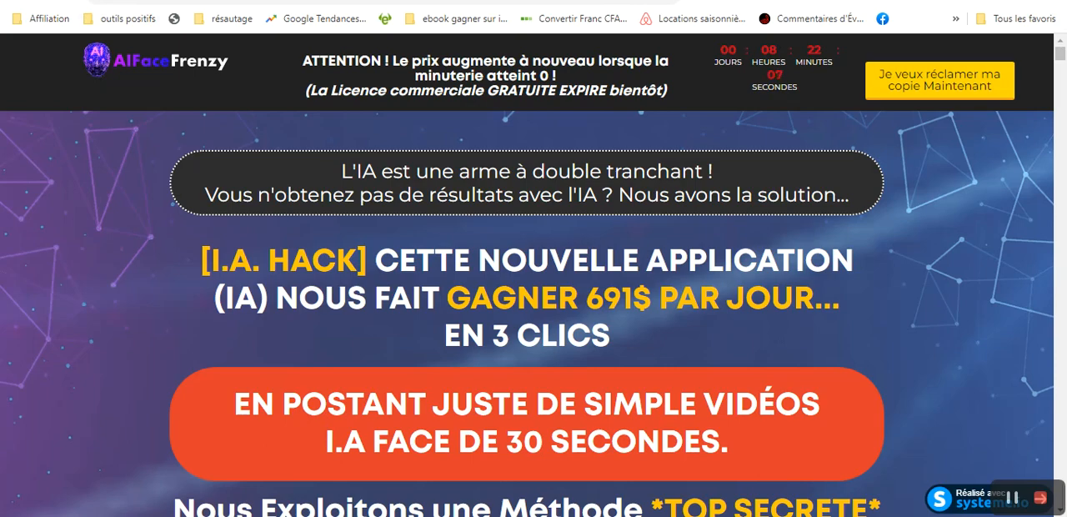
- Return to the MarketingBlocks chat and send "AI FaceFrenzy" as the product name
key("ctrl+Tab")
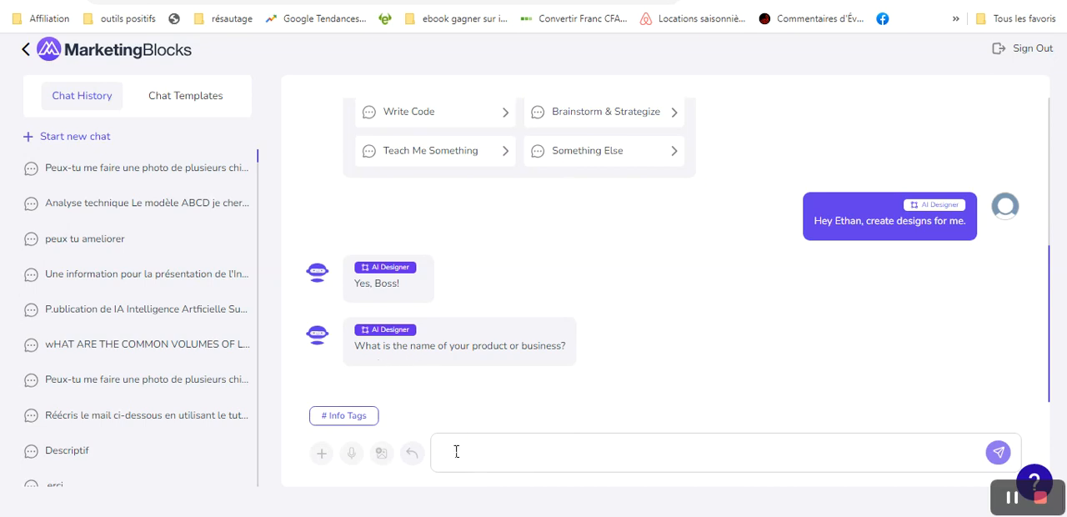
type("A")
type("I E")
type("ace")
type("Frenzy")
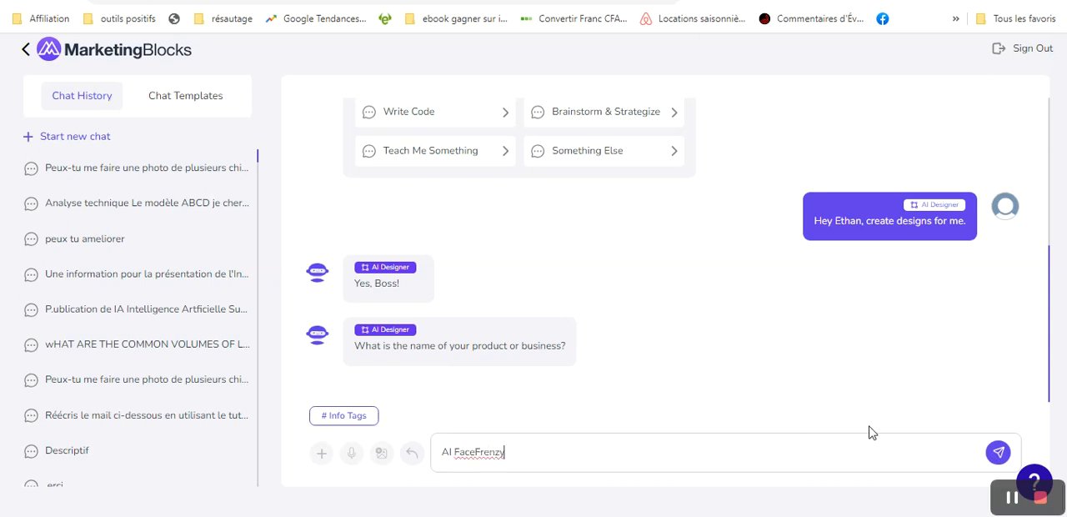
left_click(998, 452)
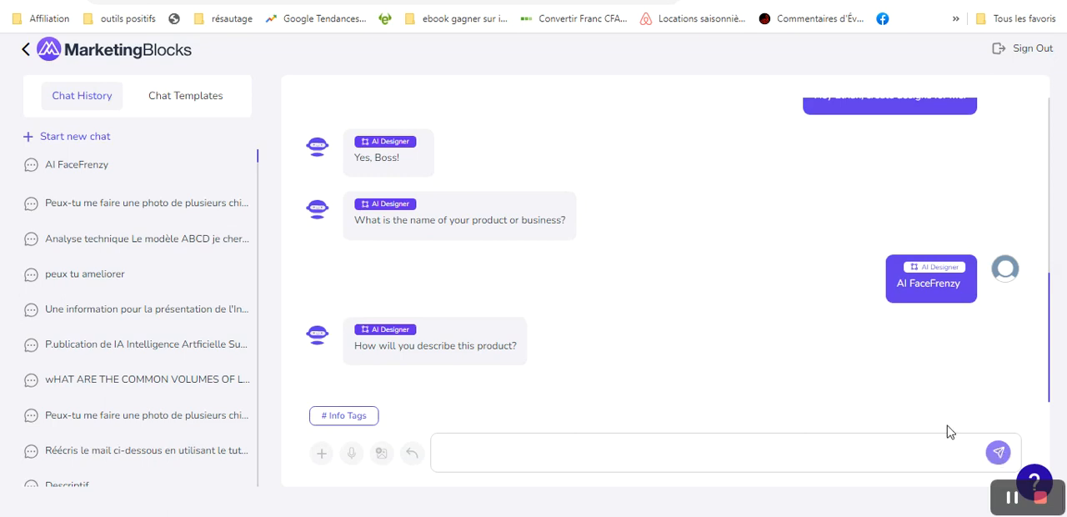
- Copy the sales page headline from "CETTE NOUVELLE APPLICATION" through "I.A FACE DE 30 SECONDES." and paste it as the chat's product description
left_click(500, 1)
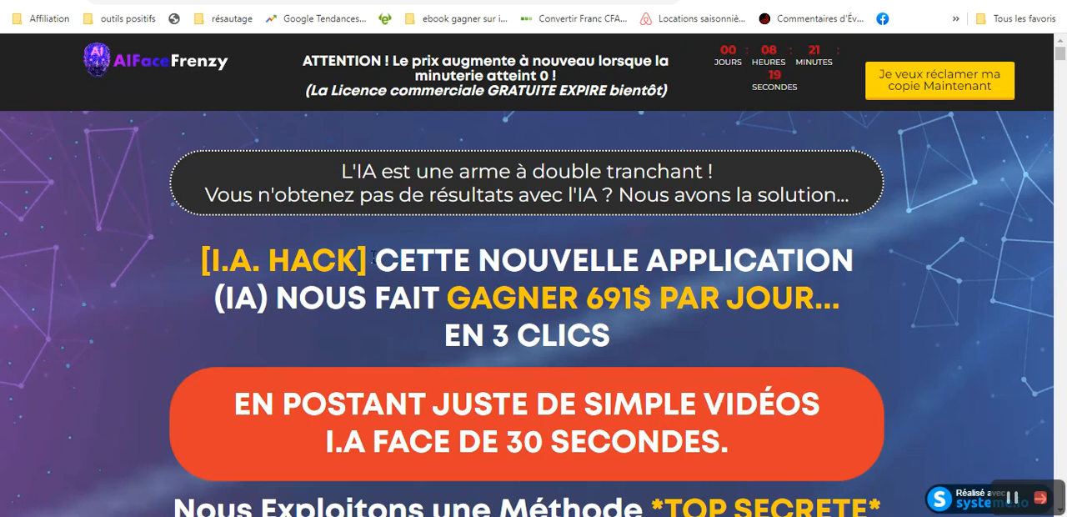
left_click_drag(375, 259, 737, 444)
key("ctrl+c")
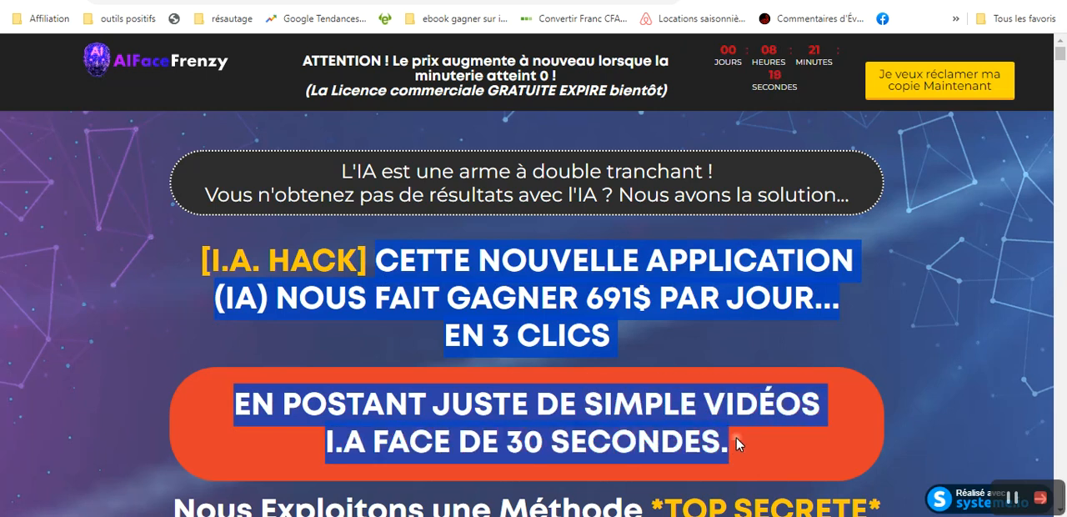
right_click(539, 276)
left_click(588, 287)
key("ctrl+Tab")
left_click(466, 453)
key("ctrl+v")
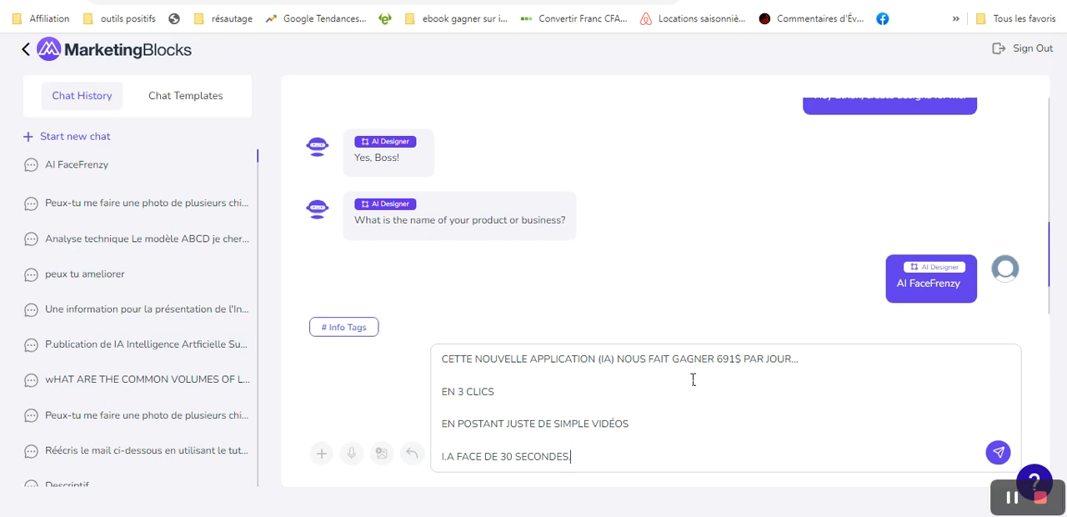
- Join the pasted description into two consecutive lines, the second starting with "EN POSTANT", without blank lines
left_click(445, 392)
key("BackSpace")
key("BackSpace")
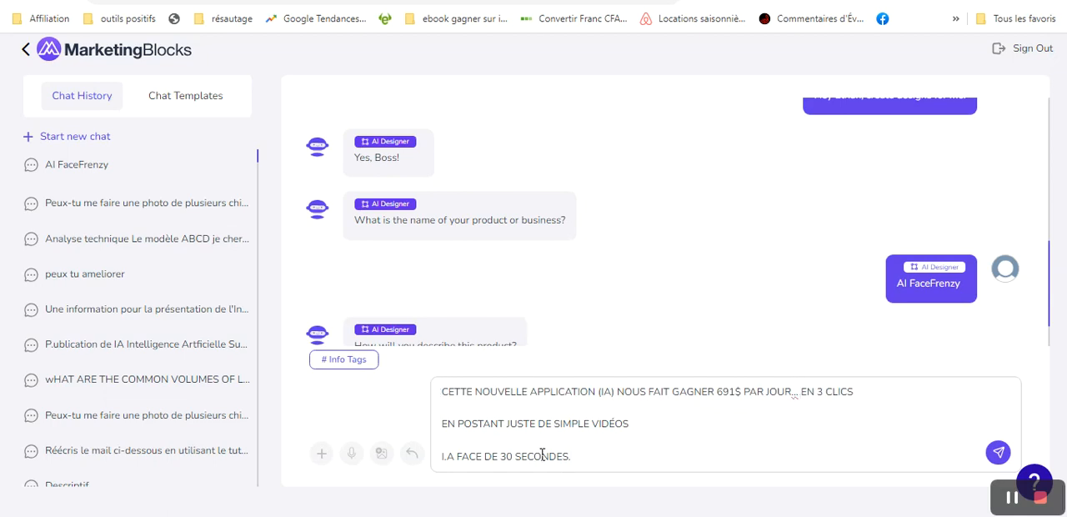
left_click(630, 424)
key("Delete")
key("Delete")
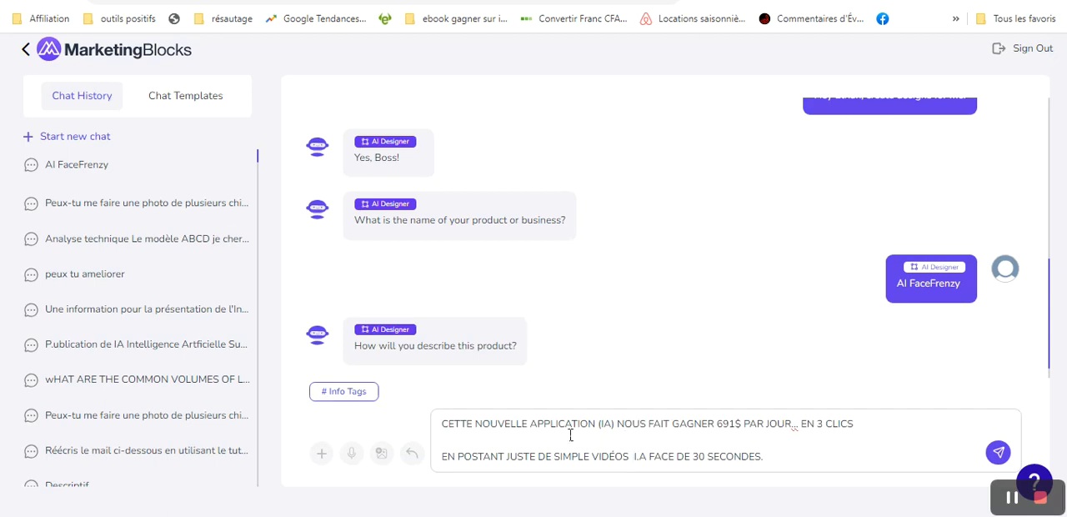
left_click(452, 438)
key("BackSpace")
- Insert a new first line in the description reading "Application d'intelligence Artificielle qui permet de créer et poster des"
left_click(442, 439)
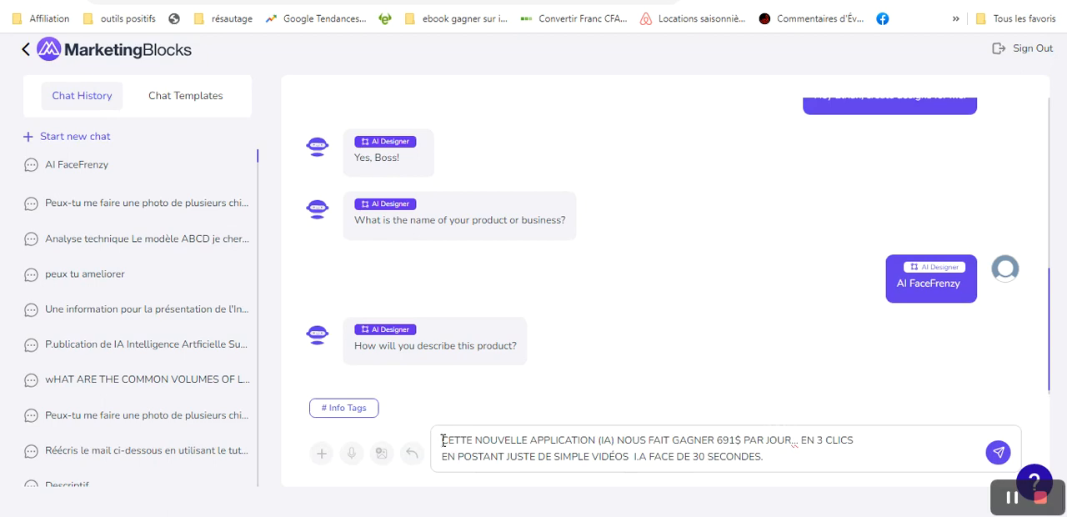
key("shift+Return")
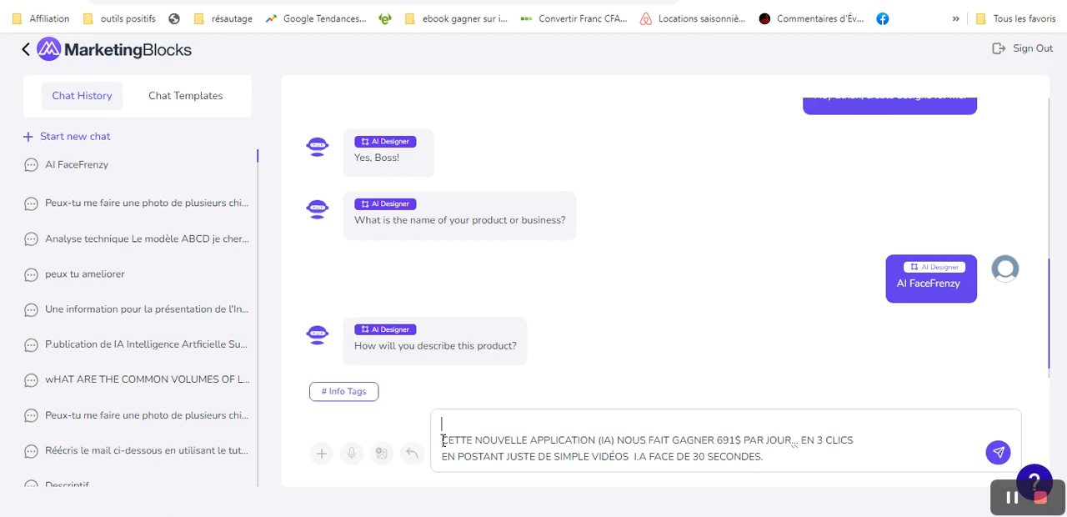
type("Appllication d'intelligence A")
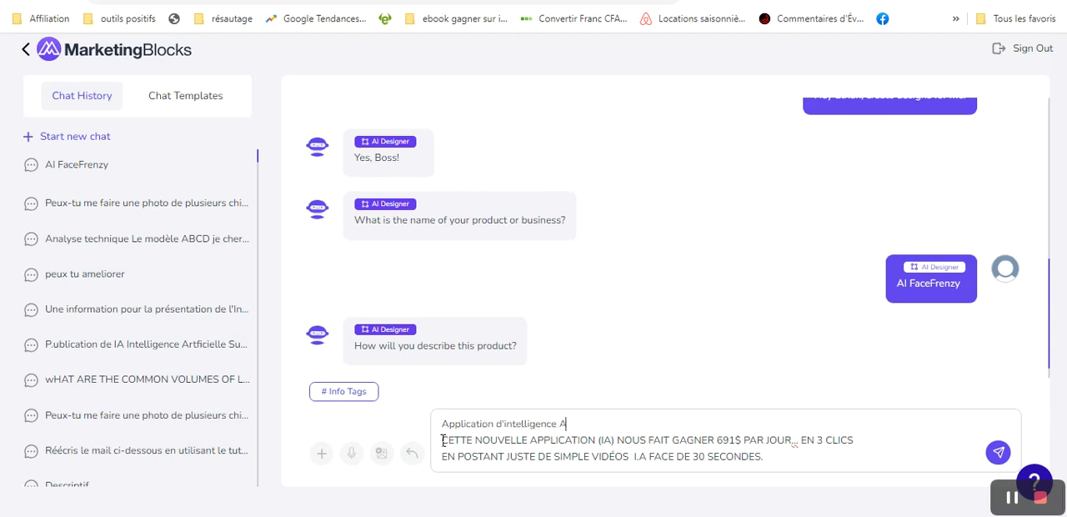
type("rtificielle qui pemr")
key("BackSpace")
type("reme")
key("BackSpace")
type("t")
key("BackSpace")
type("et de créer et poster des")
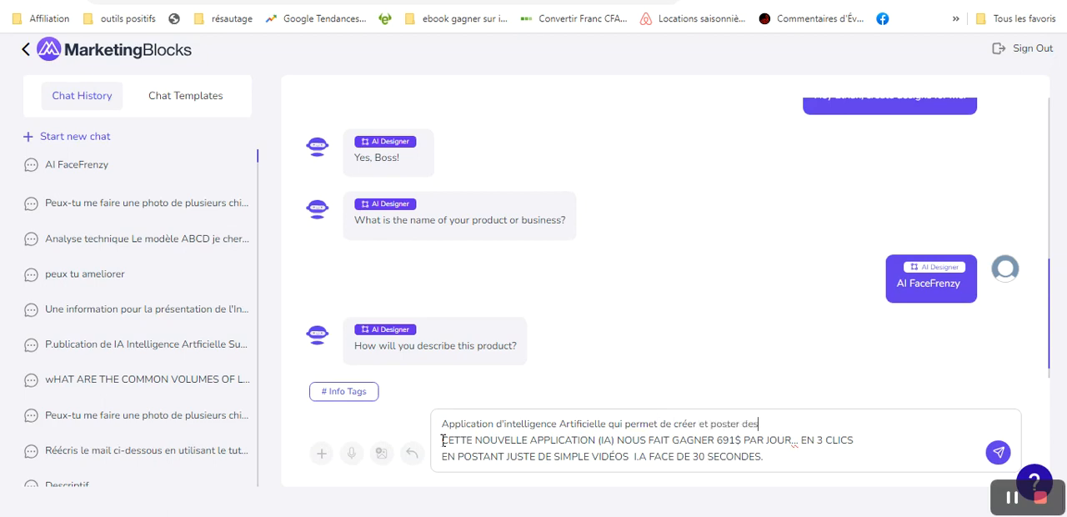
type(" Shorts Youtube")
- Complete the description's first sentence with "Shorts YouTube & Reels Instagram pour gagner un Max de revenus."
key("BackSpace")
key("BackSpace")
key("BackSpace")
key("BackSpace")
type("Tube & Reels Insta")
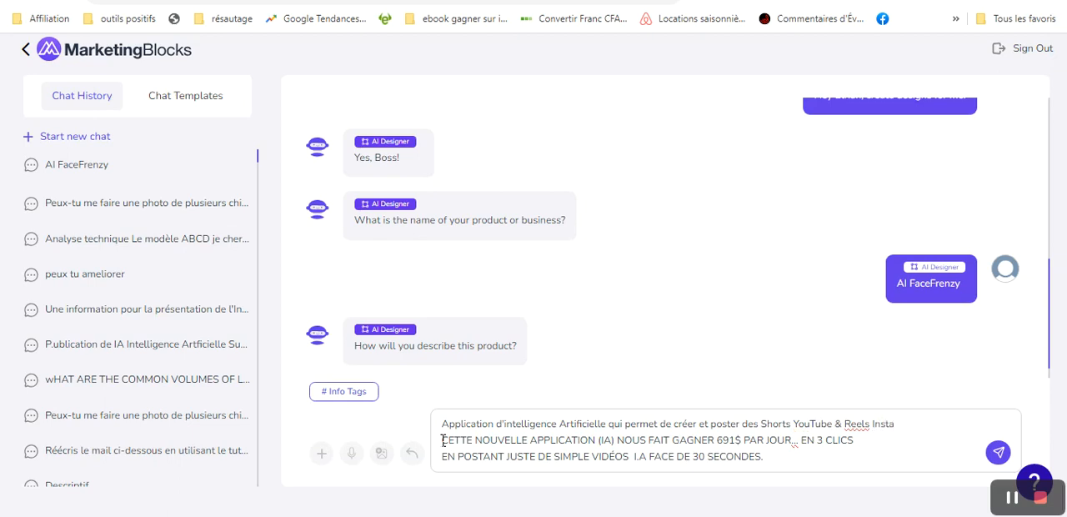
type("gram pour gag")
type("ne")
type("r de")
key("BackSpace")
key("BackSpace")
type("un M")
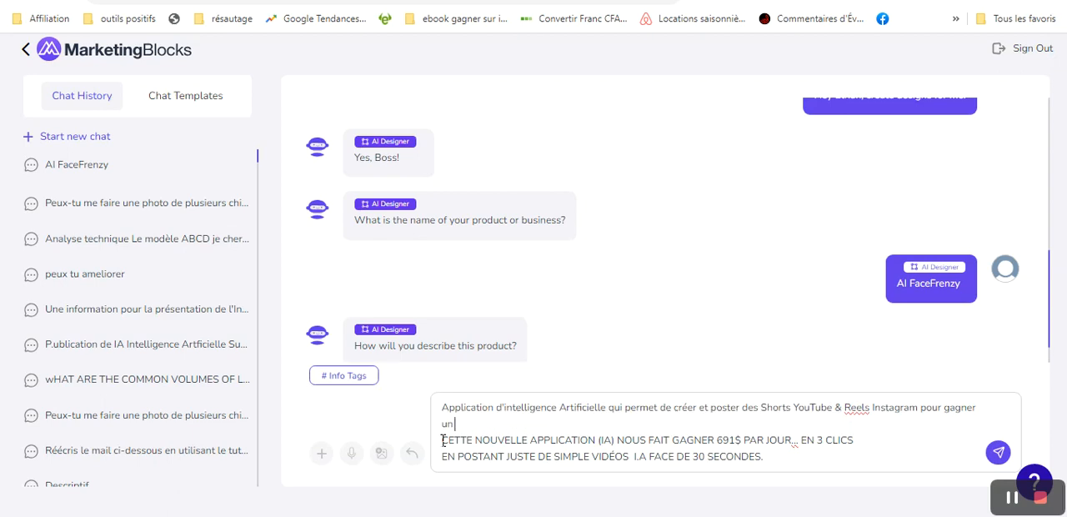
type("ax d'arg")
key("BackSpace")
key("BackSpace")
key("BackSpace")
key("BackSpace")
type("e revenus.")
- Add "( Face IA)" after "Instagram" in the description and send it to the assistant
left_click(927, 437)
left_click(918, 409)
type("( Face IA")
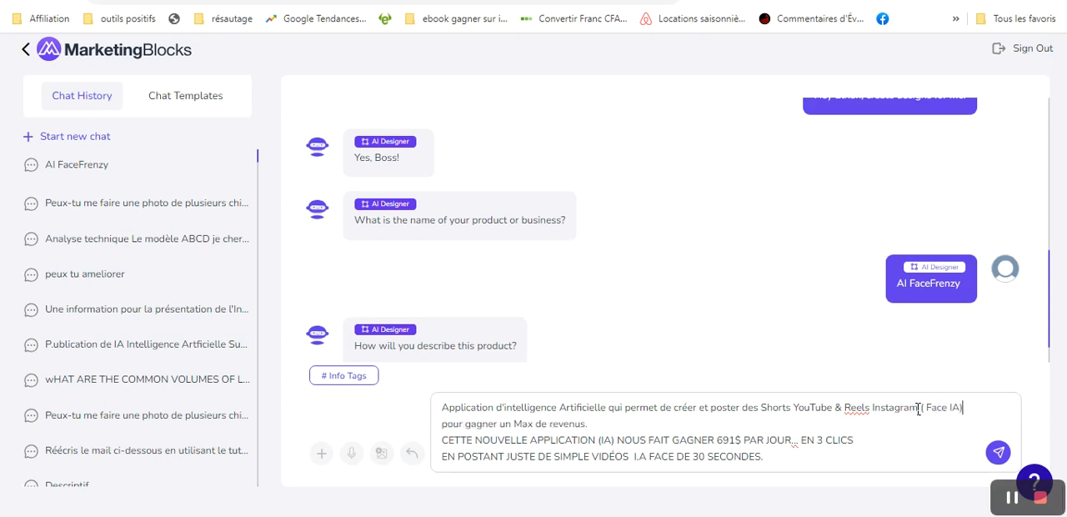
left_click(918, 409)
key("ctrl+a")
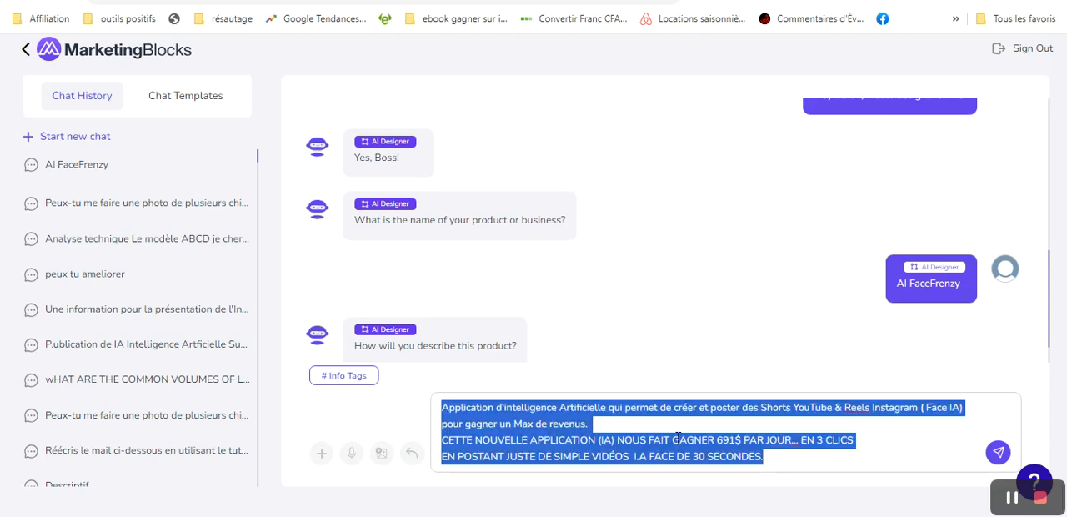
left_click(996, 455)
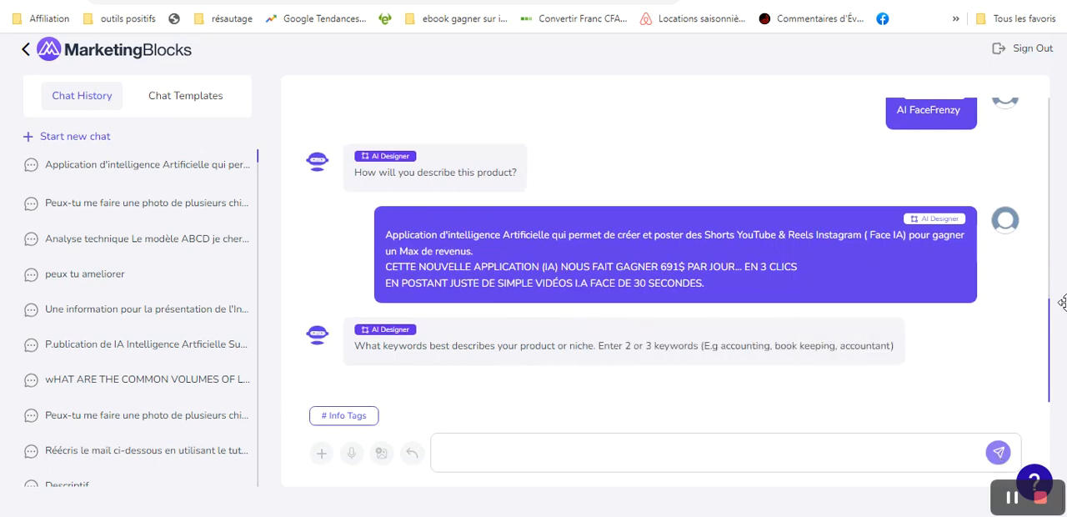
- Enter the keywords "Créer un short YouTube, Créer un Reels Instagram" as the answer to the keyword question
left_click(479, 461)
type("Cr")
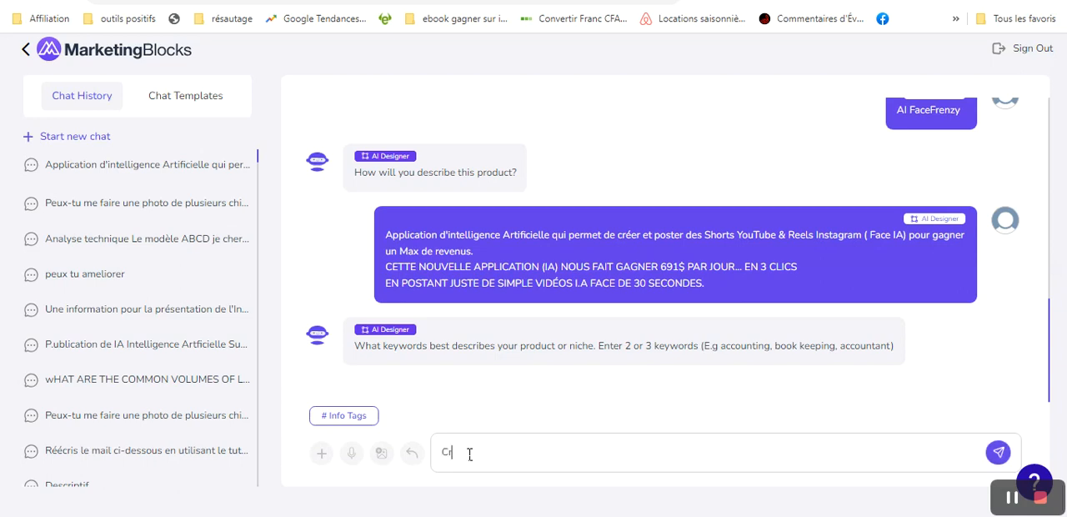
type("éer un short YouTube, Créer un Reels")
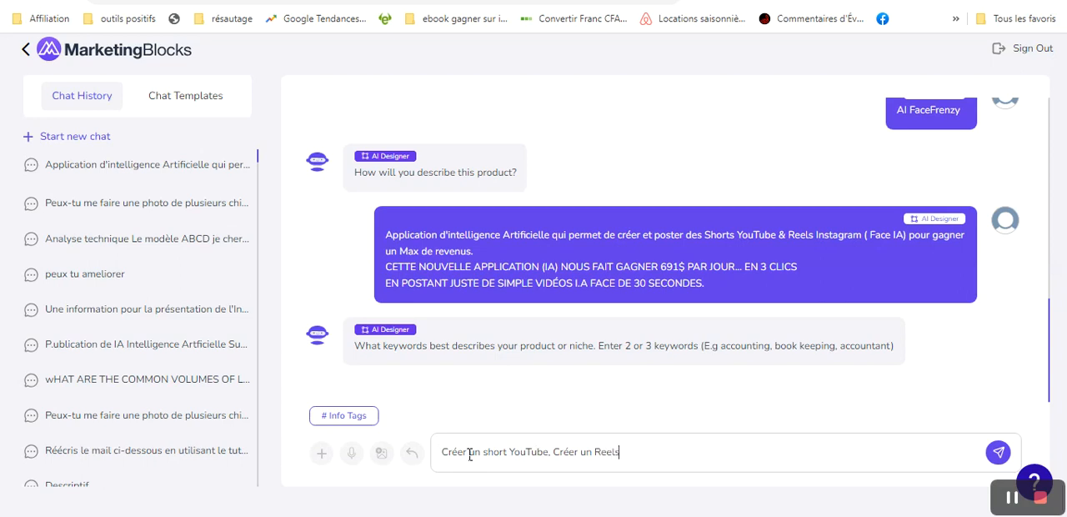
type(" Instagram, Gagner de ")
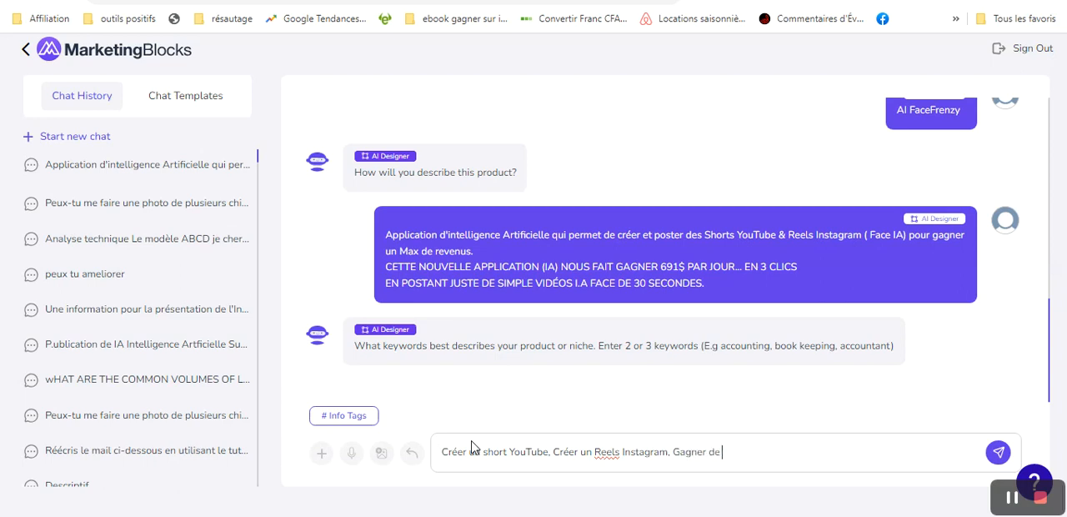
type("l'argent sur Youtube,")
- Add the keyword "Gagner de l'argent sur YouTube," and send the keyword list
key("BackSpace")
key("BackSpace")
key("BackSpace")
key("BackSpace")
key("BackSpace")
key("BackSpace")
type("Tube,")
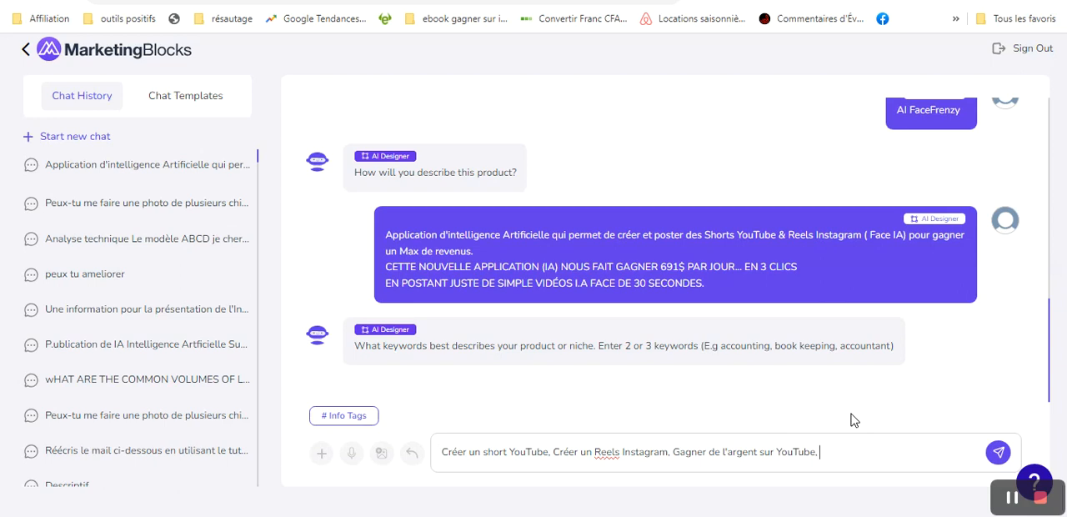
left_click(1000, 453)
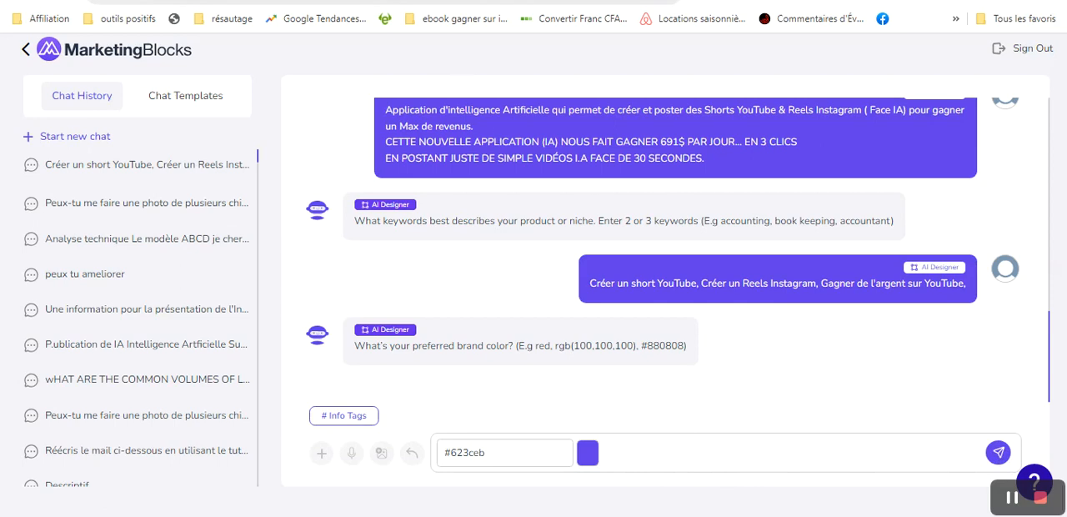
- Switch to the AIFaceFrenzy sales page and examine the colours of its product box and logo
key("ctrl+Tab")
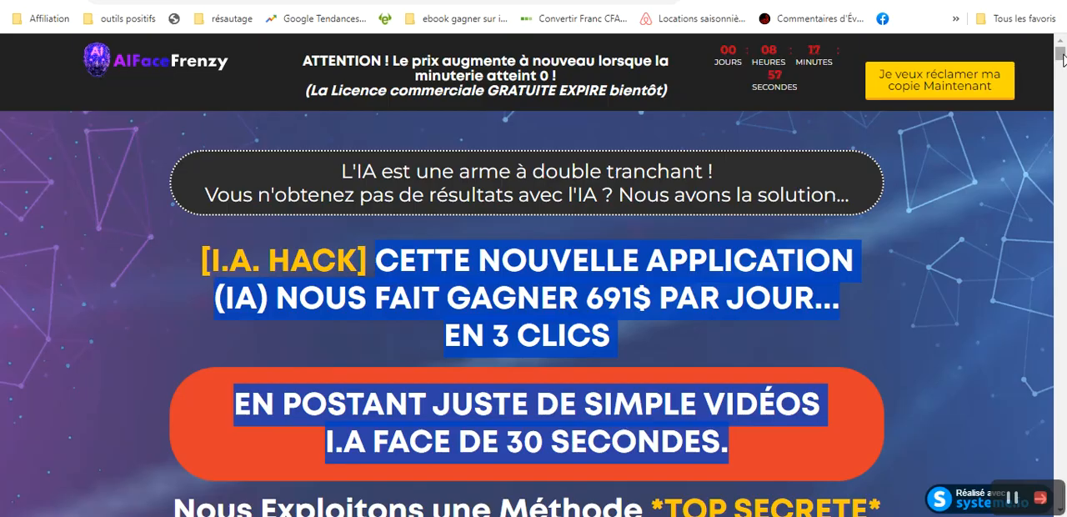
scroll(1061, 67, "down", 15)
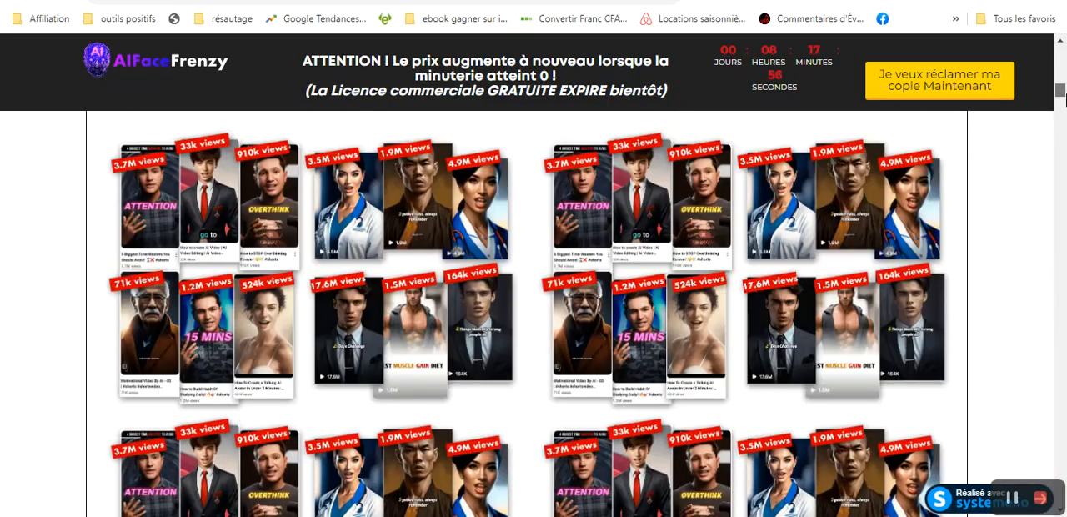
left_click_drag(1062, 94, 1066, 223)
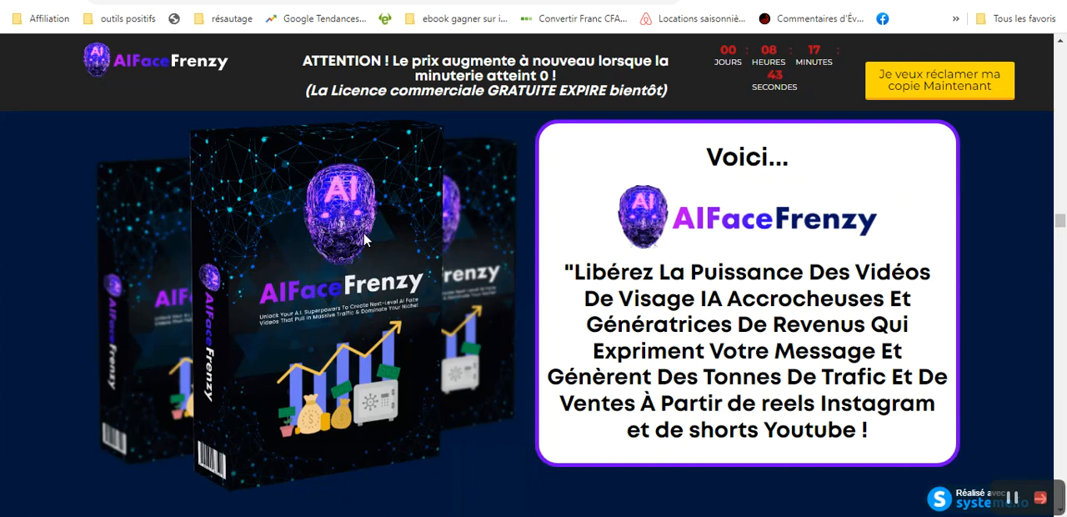
- Return to the MarketingBlocks chat and open the brand colour picker
key("ctrl+Tab")
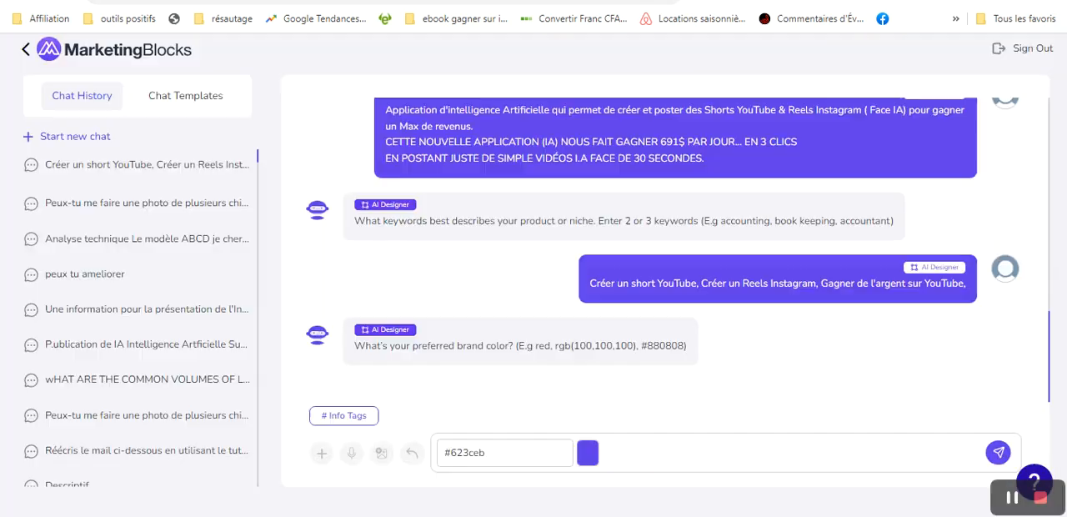
left_click(588, 455)
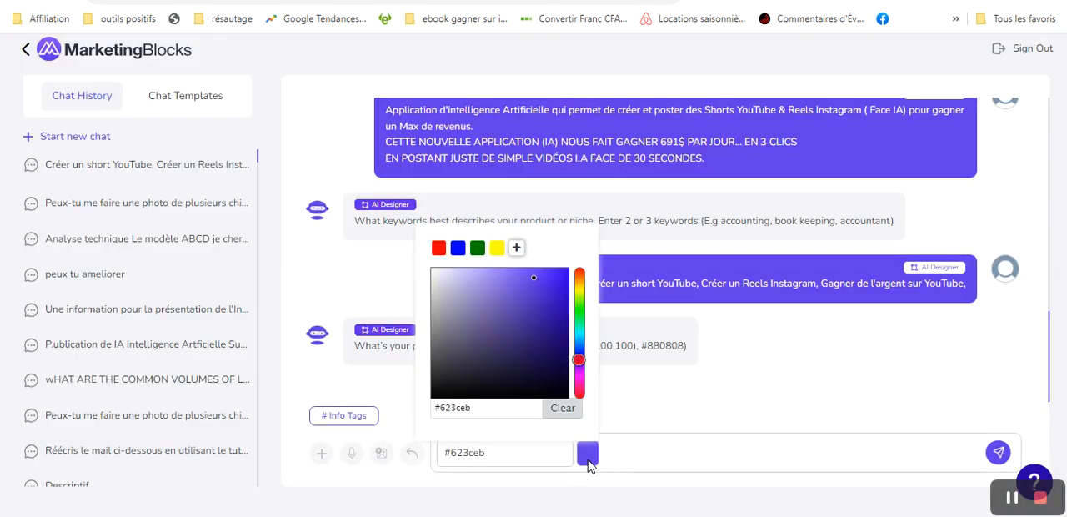
- Try progressively different dark blue shades for the brand colour, ending with #0a0326
left_click(453, 383)
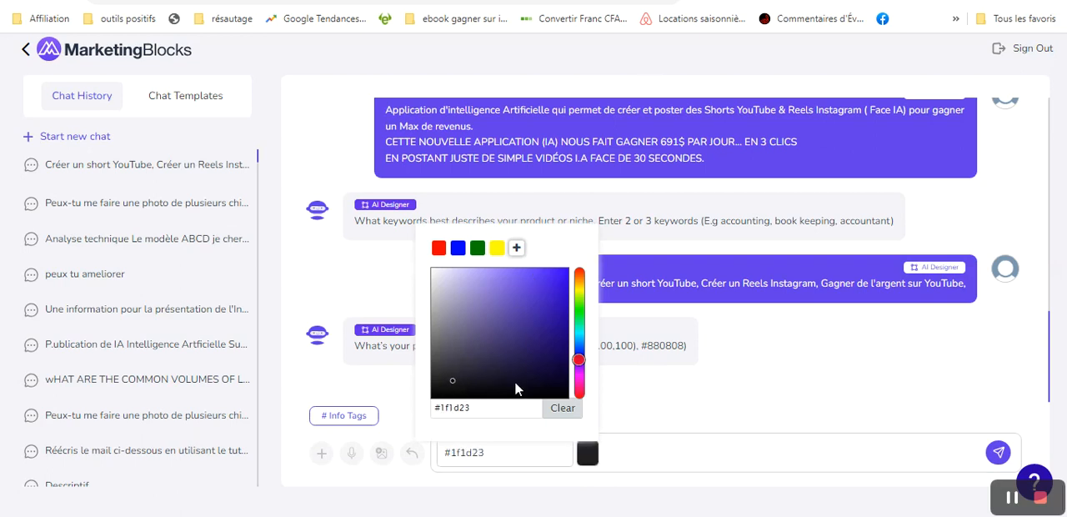
left_click(473, 383)
left_click(501, 382)
left_click(525, 372)
left_click(546, 369)
left_click(562, 374)
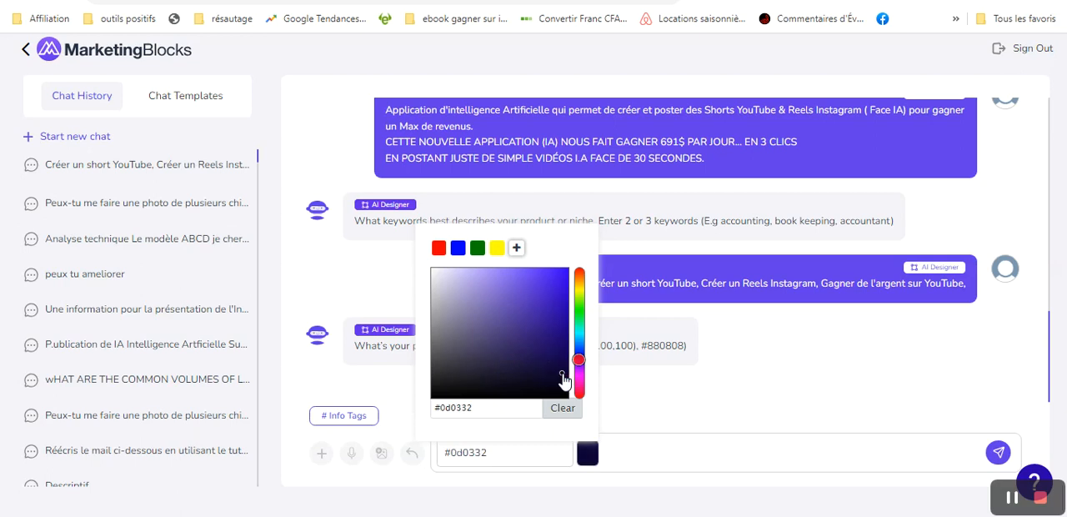
left_click(559, 379)
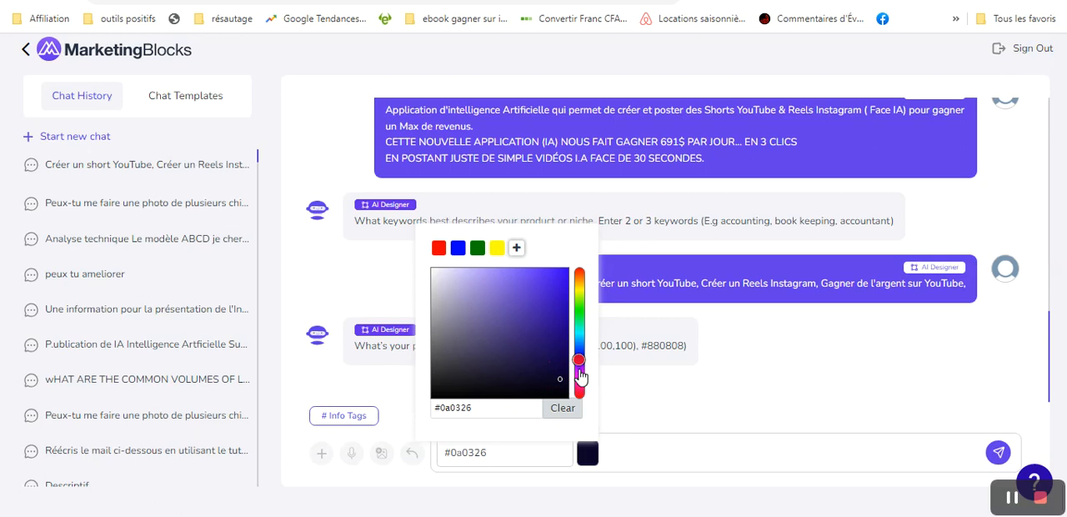
- Shift the brand colour's hue to red and choose the bright shade #d70a3d
left_click(580, 372)
left_click_drag(579, 370, 581, 396)
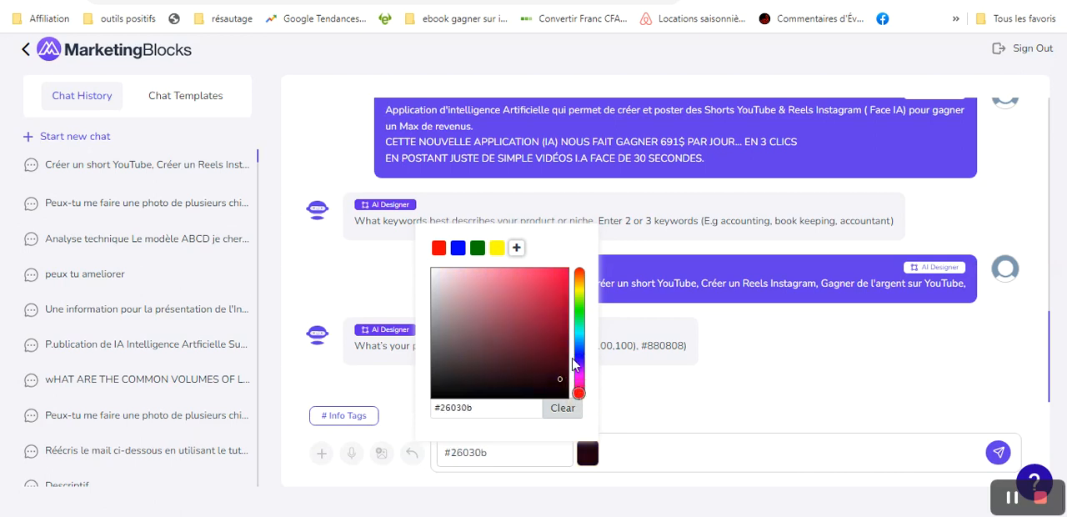
left_click(559, 299)
left_click(566, 292)
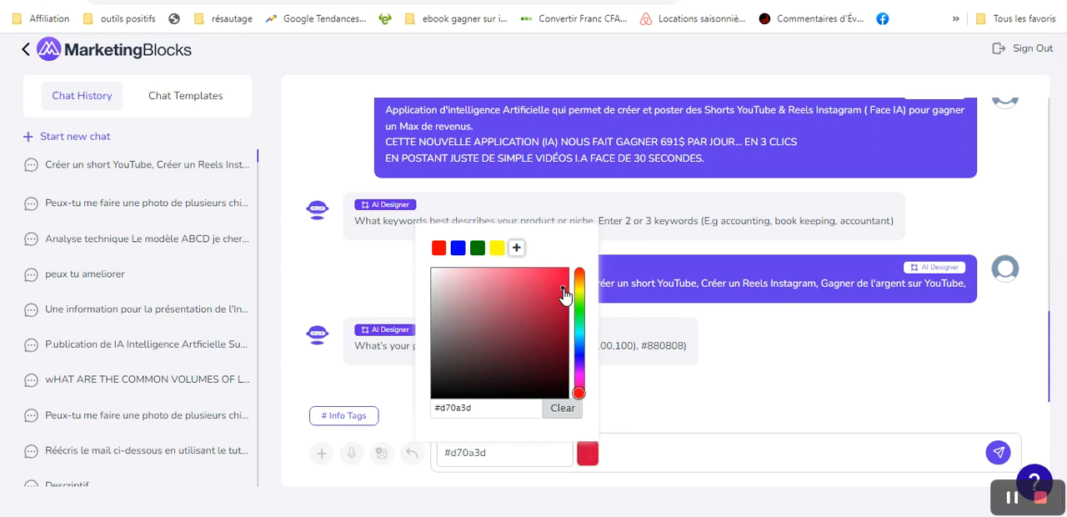
- Submit #d70a3d as the brand colour and open the generated designs for editing
left_click(1000, 453)
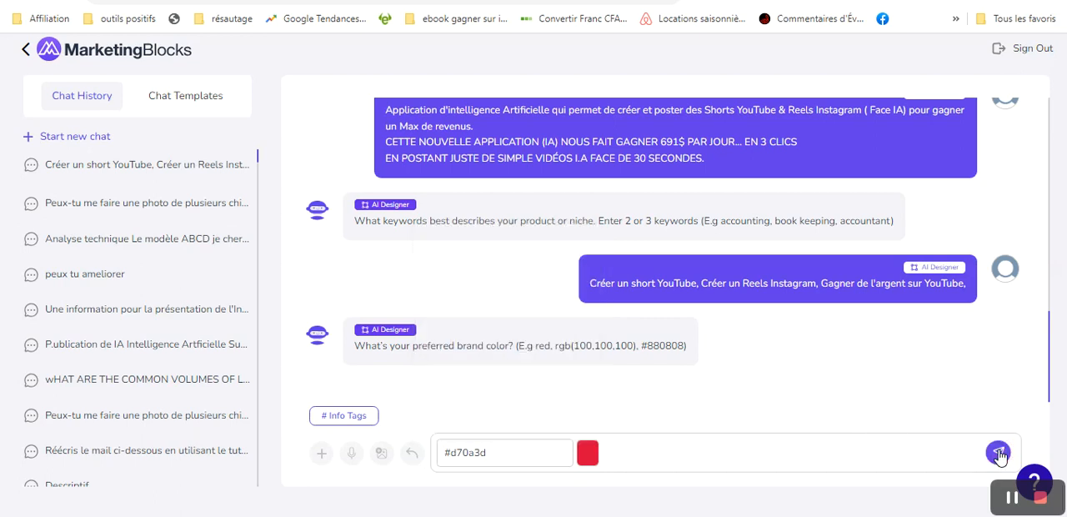
left_click(1000, 453)
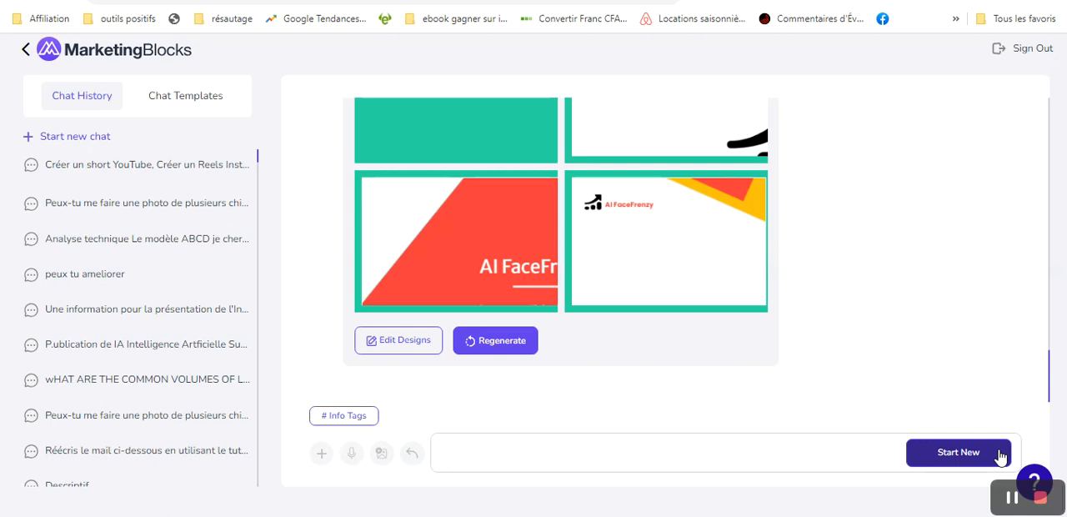
left_click(400, 344)
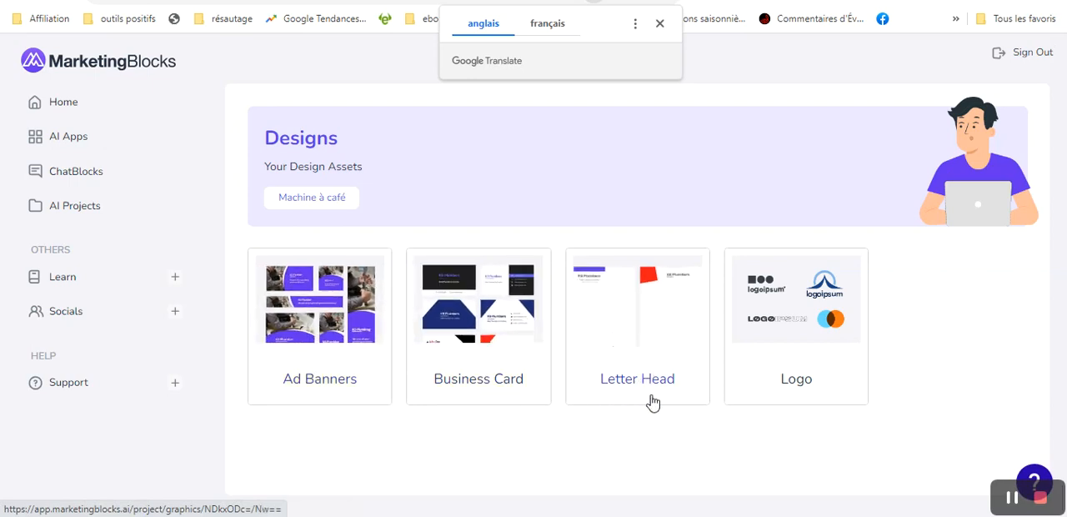
- Open the ad banners and select the landscape template with the flag photo and curved red panel
left_click(349, 308)
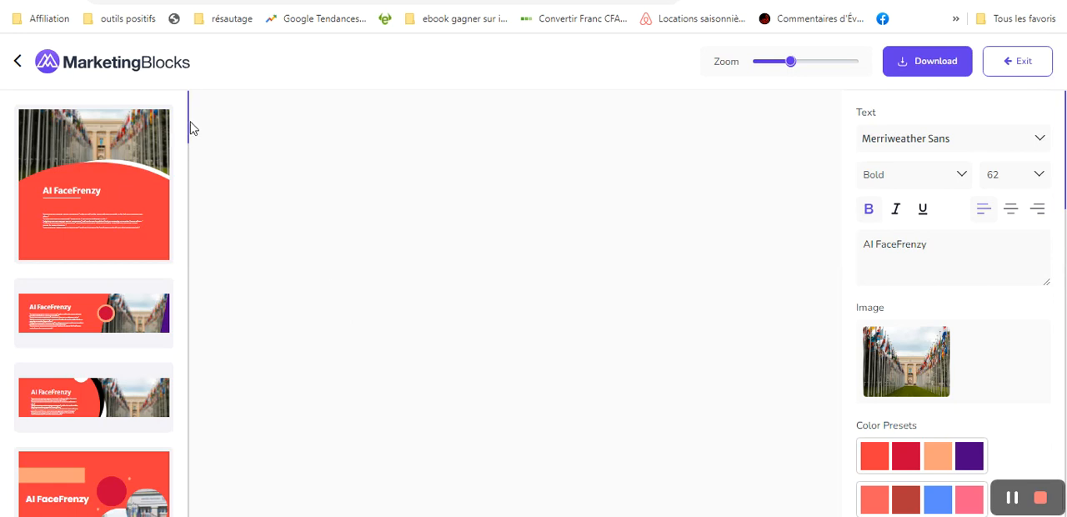
left_click_drag(190, 119, 191, 88)
left_click(119, 144)
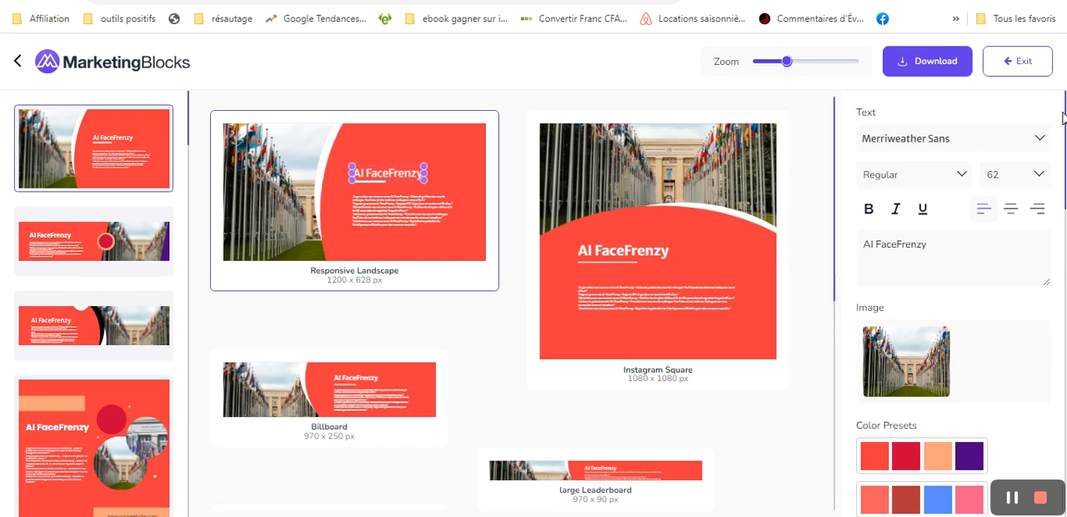
- Replace the banner image with the stock photo of social media app icons, and dismiss the alarm notification
left_click_drag(1065, 116, 1065, 166)
mouse_move(908, 196)
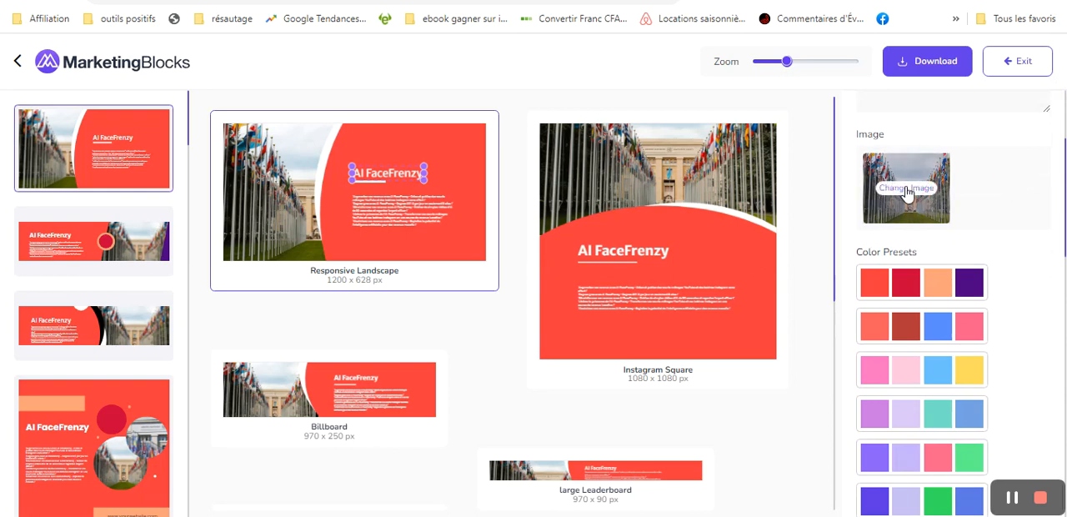
left_click(907, 188)
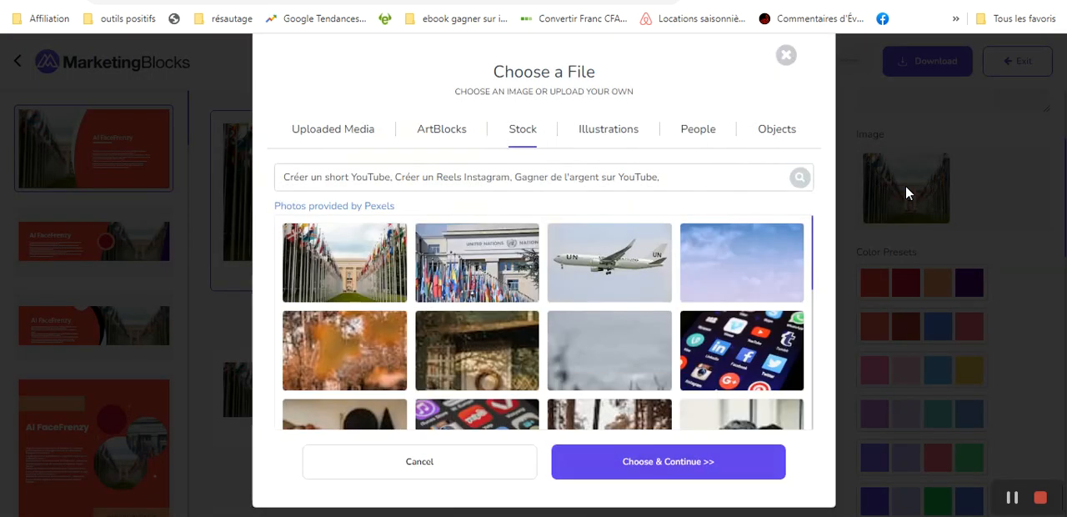
left_click(751, 343)
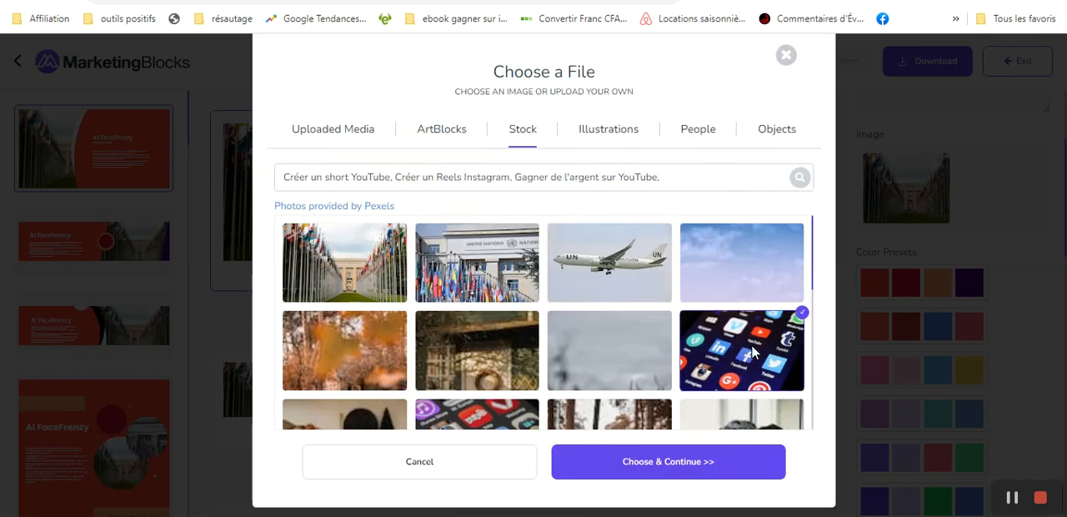
left_click(678, 471)
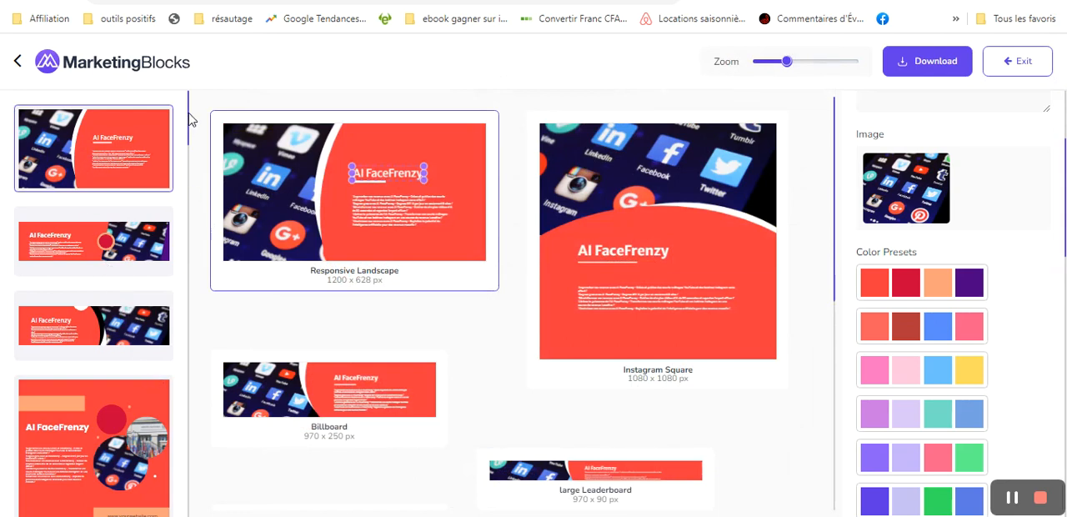
scroll(189, 119, "down", 1)
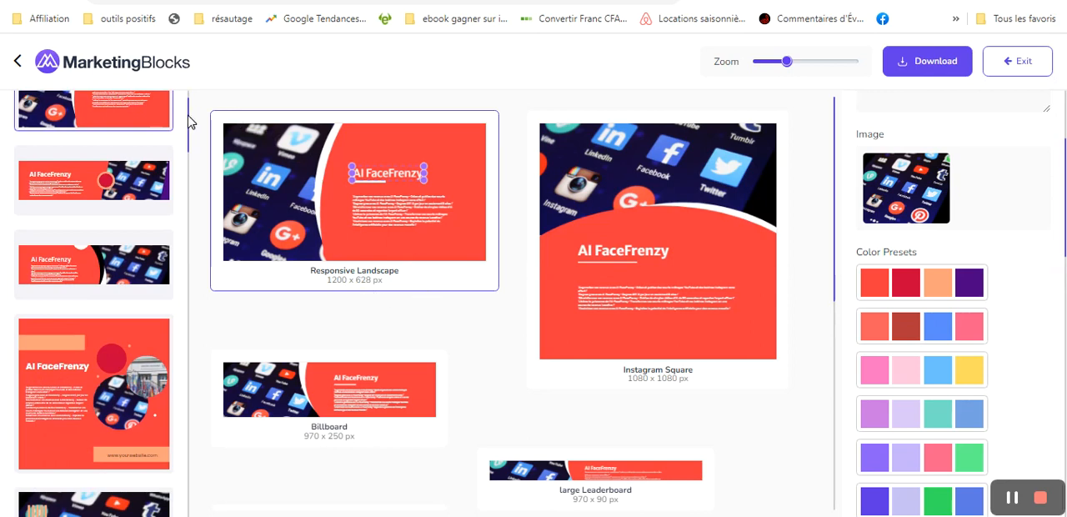
scroll(188, 119, "down", 1)
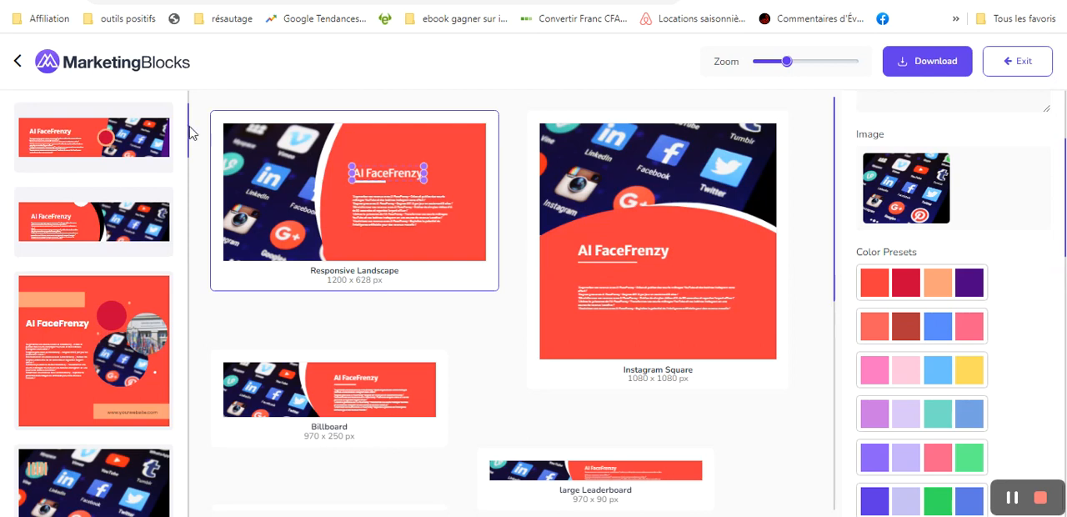
left_click_drag(191, 131, 222, 103)
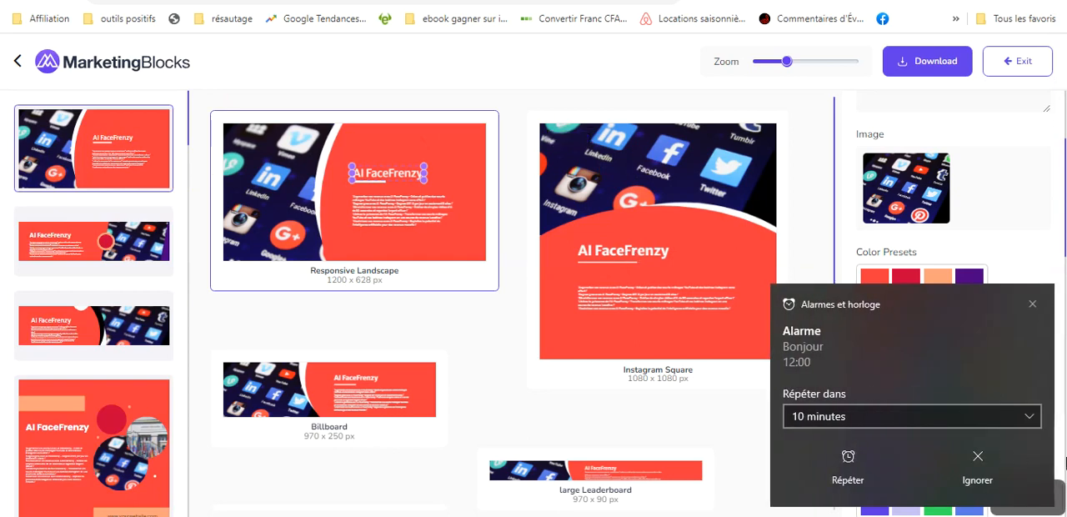
left_click(980, 483)
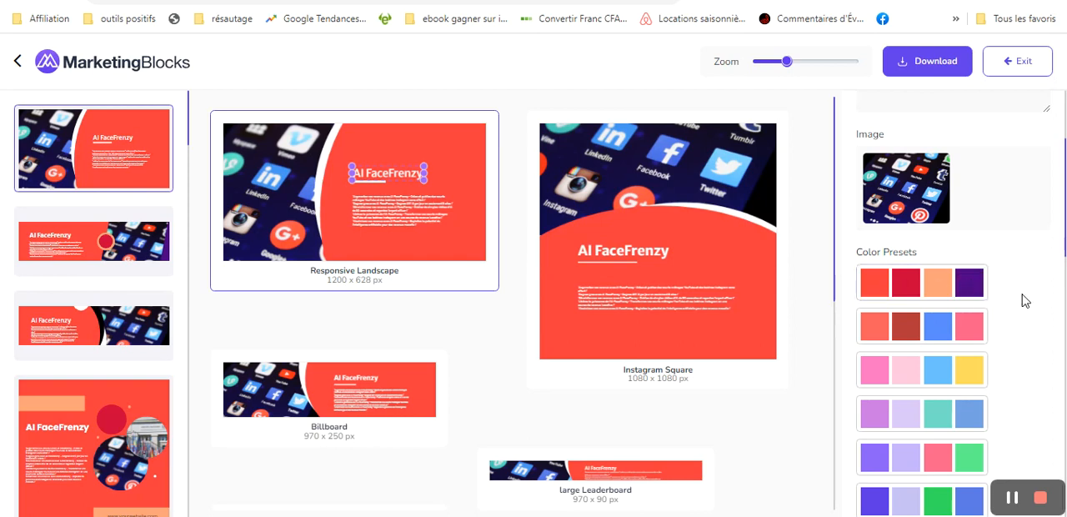
- Try the coral, pink, lilac, violet and indigo colour presets on the banners in turn
left_click(970, 333)
left_click(972, 375)
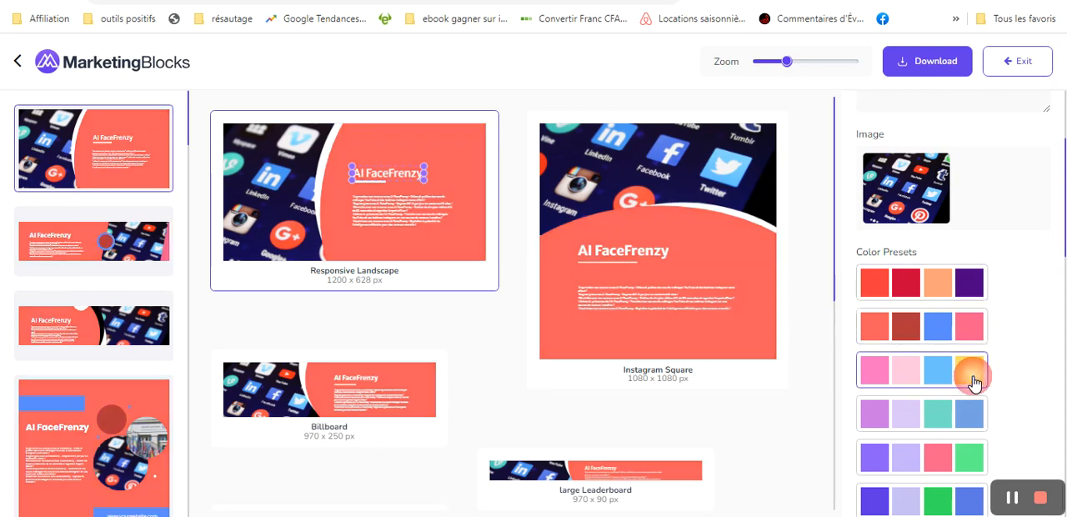
left_click(965, 421)
left_click(968, 461)
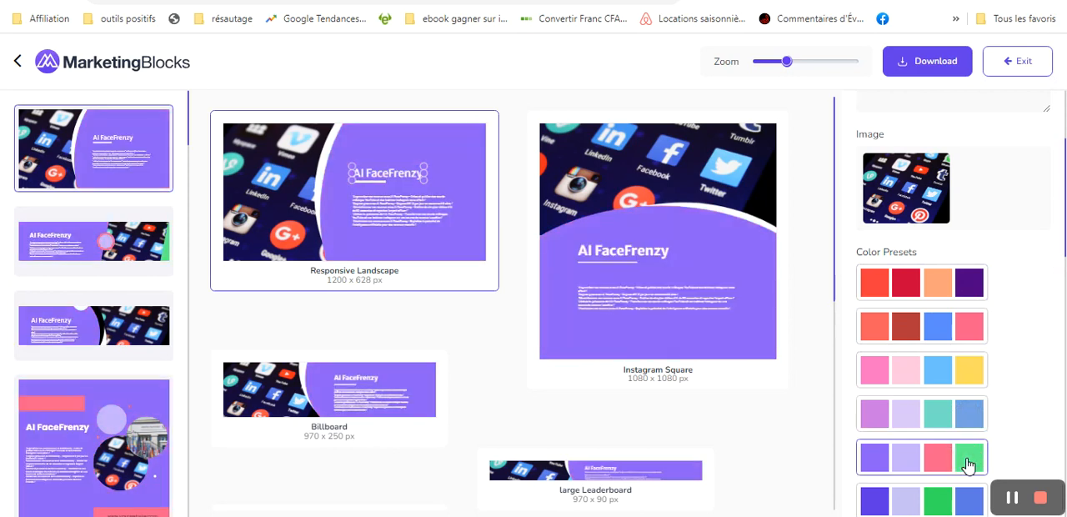
left_click(878, 498)
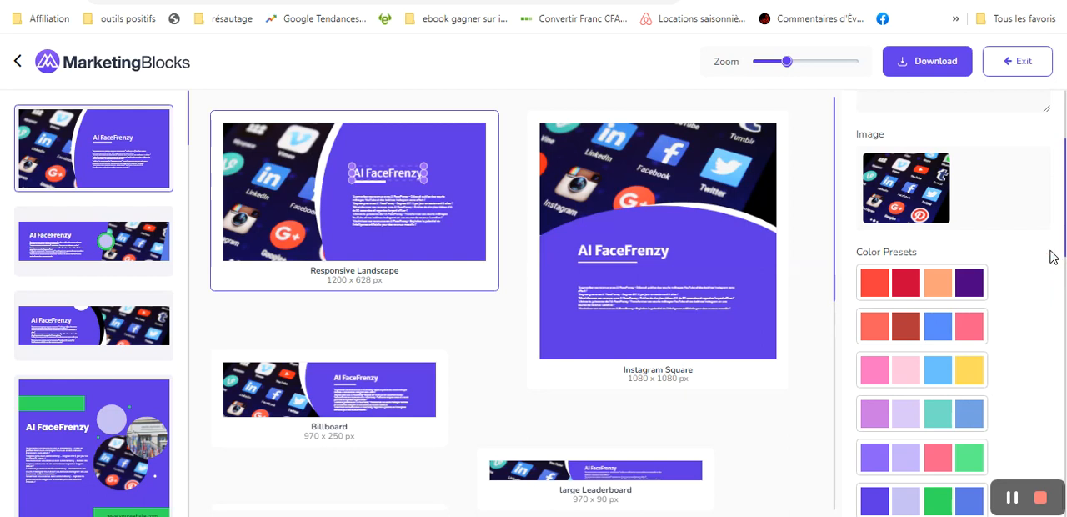
- Try the teal, cyan, turquoise, sky blue and medium blue colour presets on the banners in turn
scroll(1051, 256, "down", 5)
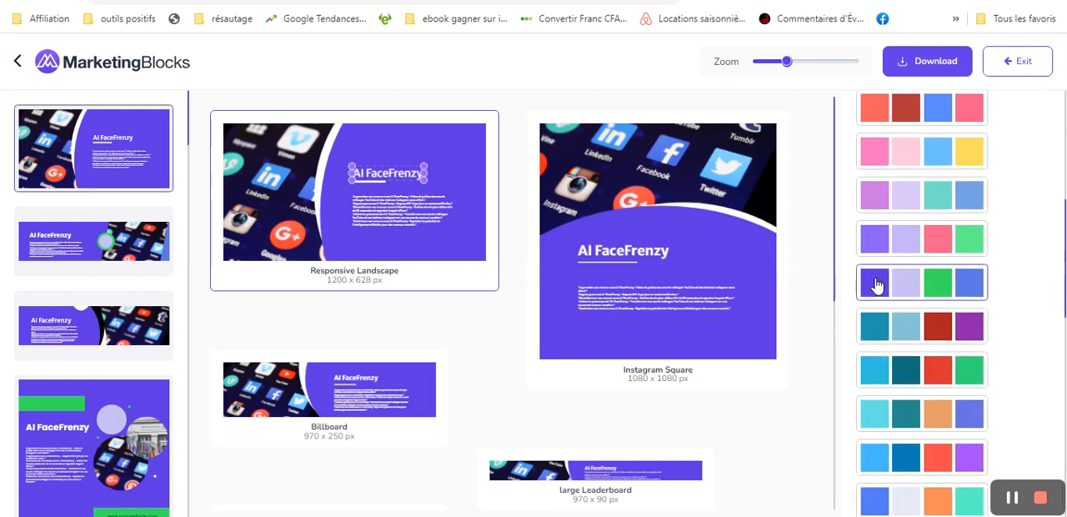
left_click(878, 328)
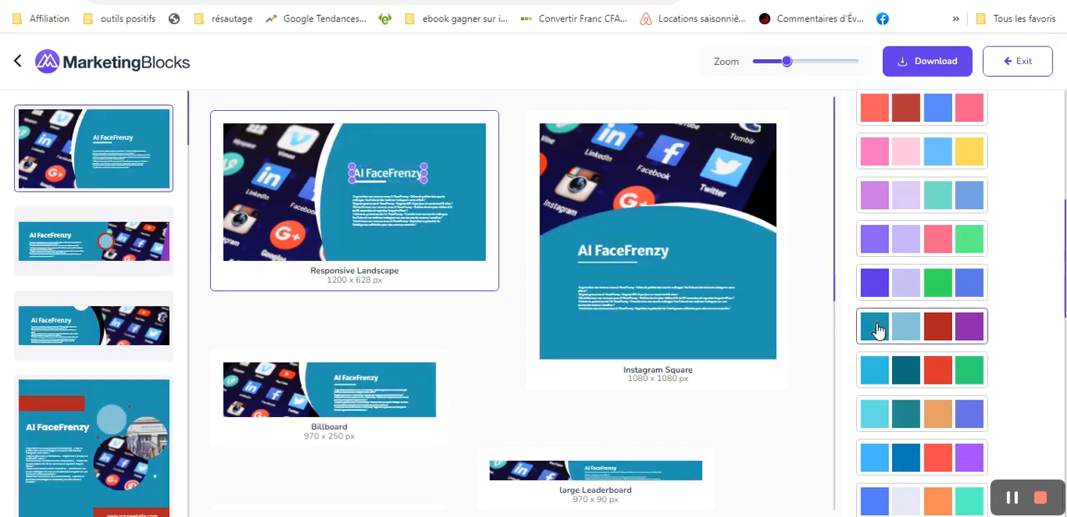
left_click(876, 375)
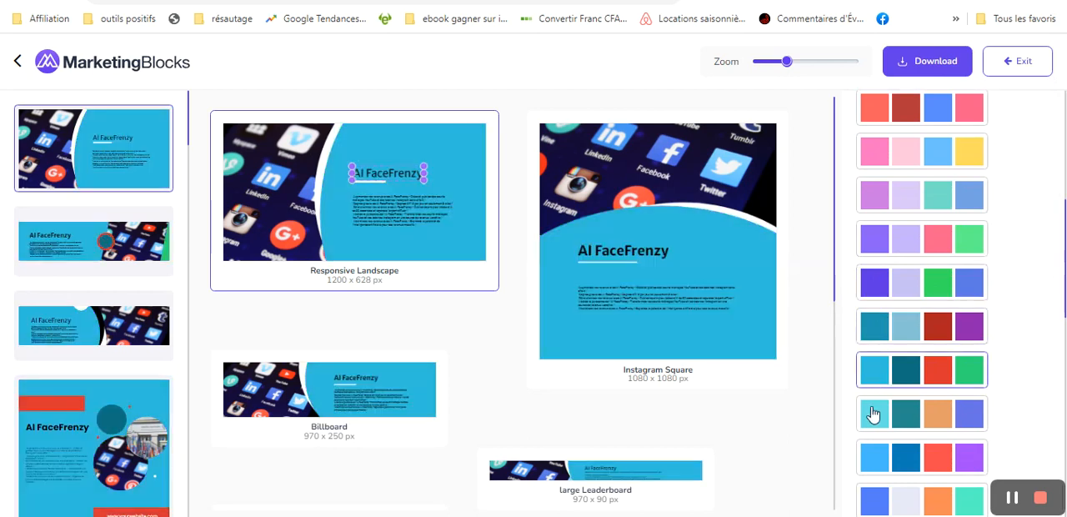
left_click(878, 431)
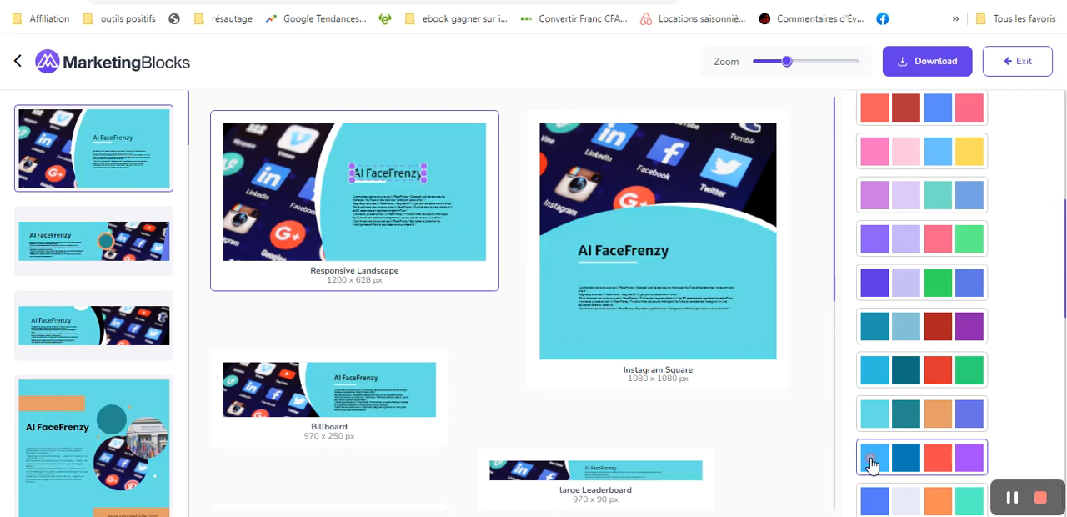
left_click(872, 463)
left_click(871, 500)
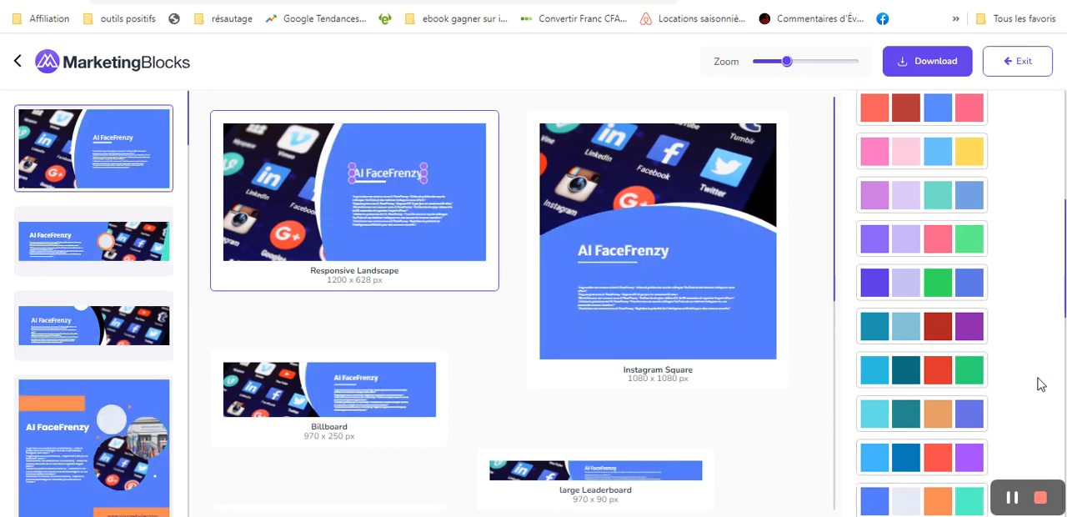
- Apply the colour preset combining dark blue, pale blue, orange and pink to the banners
scroll(1039, 377, "down", 1)
scroll(1039, 377, "down", 2)
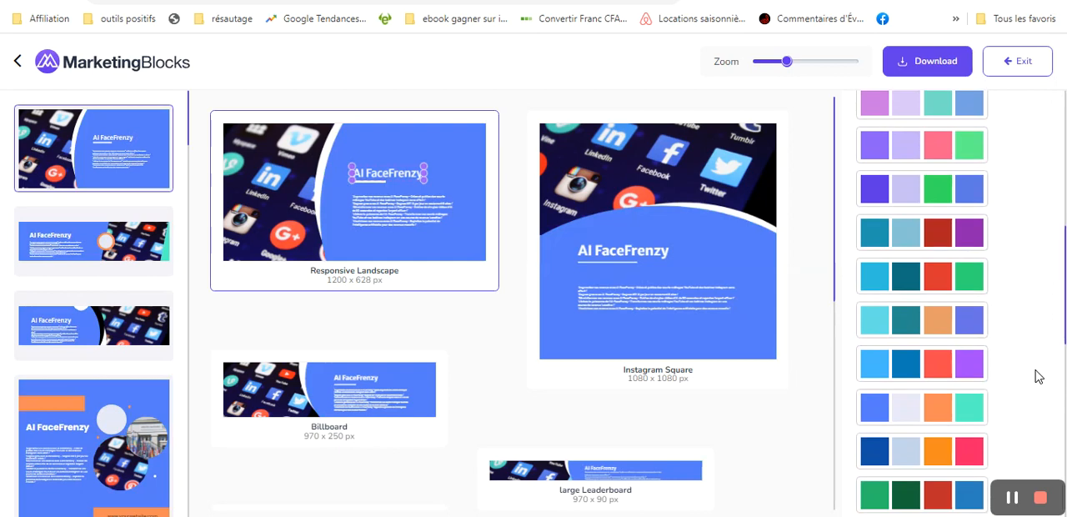
left_click(876, 454)
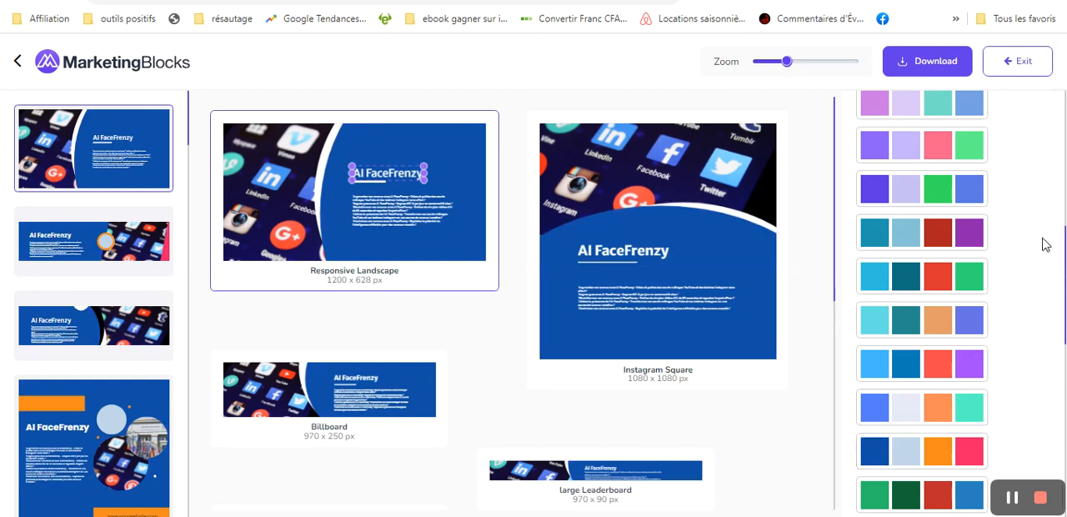
- Upload the local file mokup-iafacefrenzy.png to the uploaded media for the banner's image
scroll(1046, 244, "up", 5)
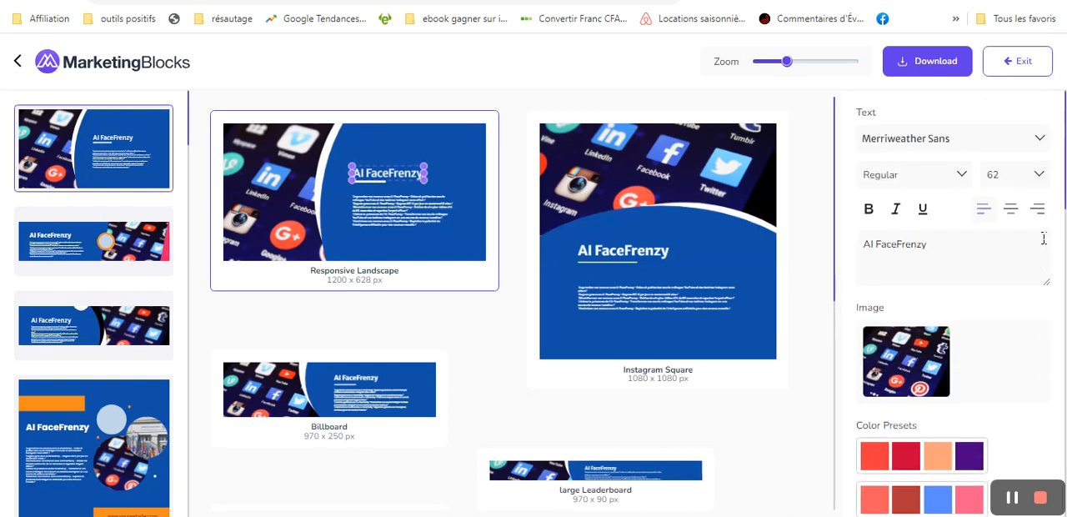
left_click(893, 356)
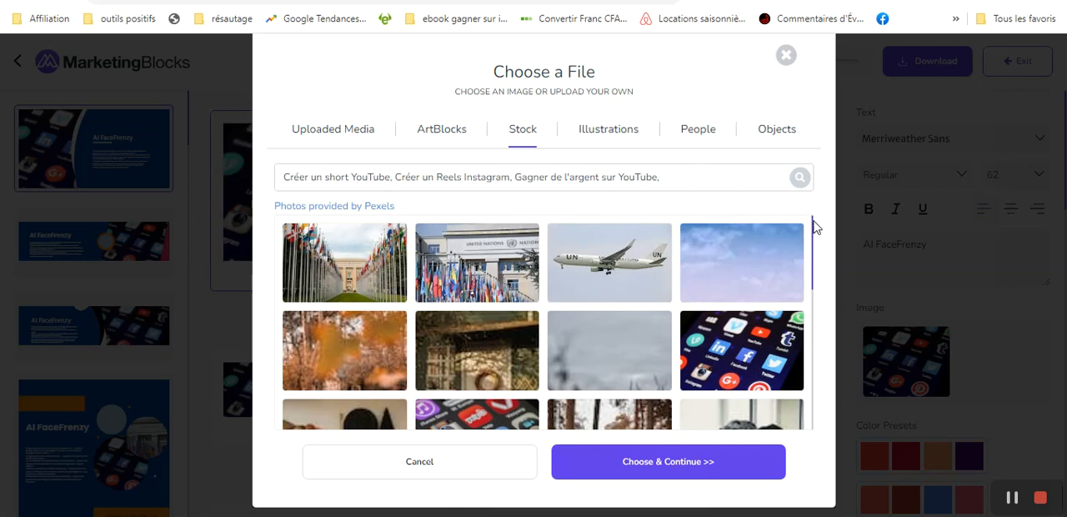
mouse_move(815, 225)
left_mouse_down()
mouse_move(817, 398)
mouse_move(815, 208)
left_mouse_up()
left_click(352, 140)
left_click(340, 187)
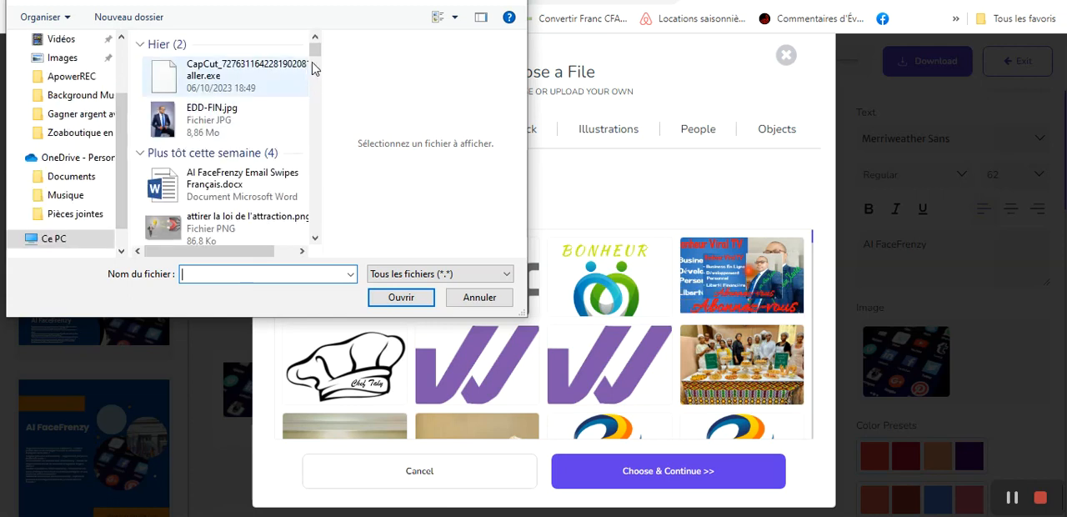
left_click(316, 238)
left_click(315, 238)
left_click(316, 239)
left_click(315, 241)
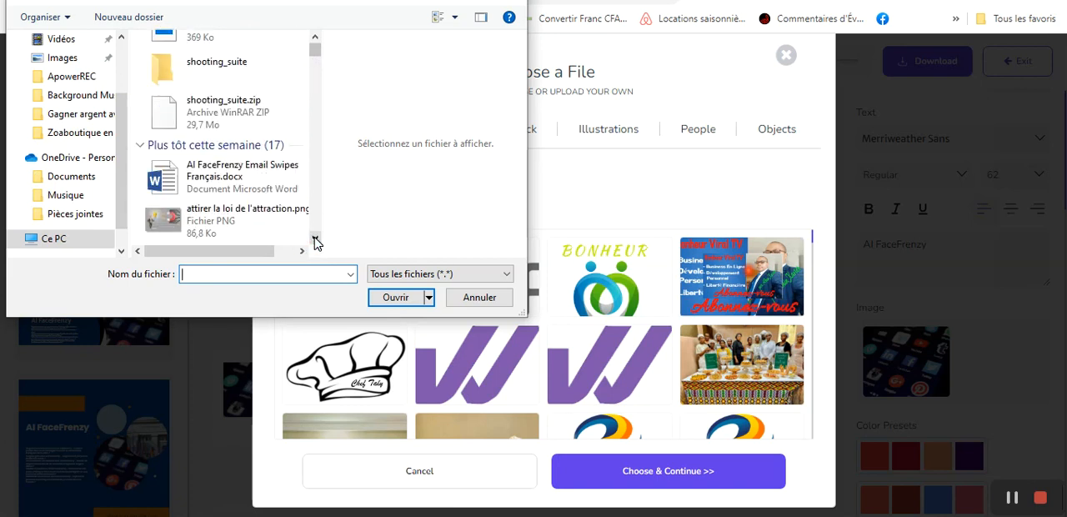
left_click(236, 273)
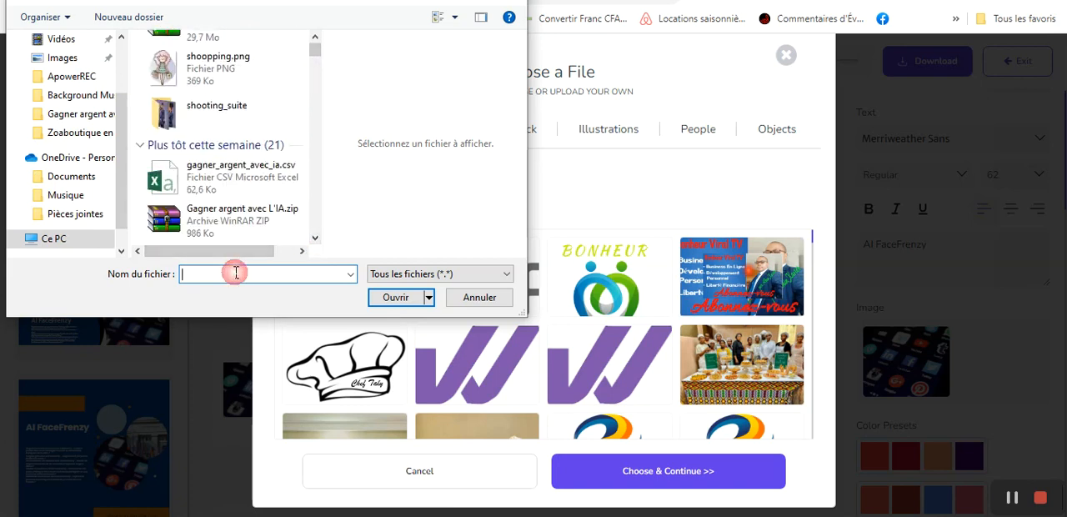
type("mo")
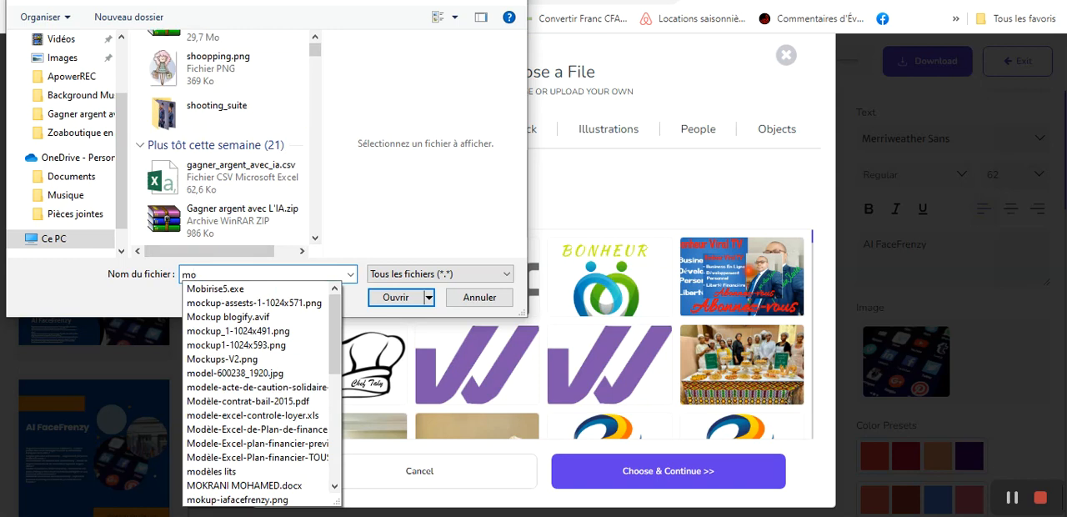
left_click(238, 499)
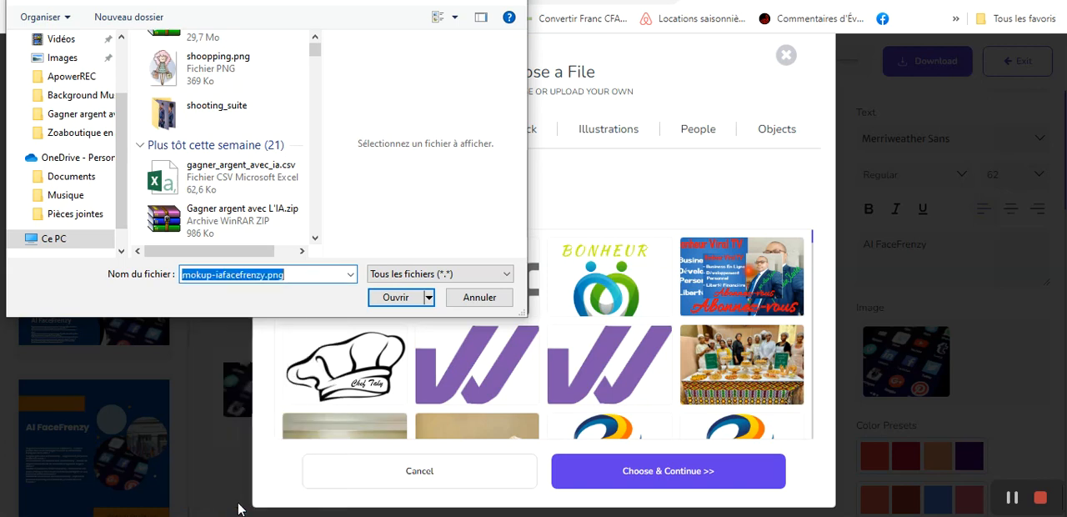
left_click(389, 297)
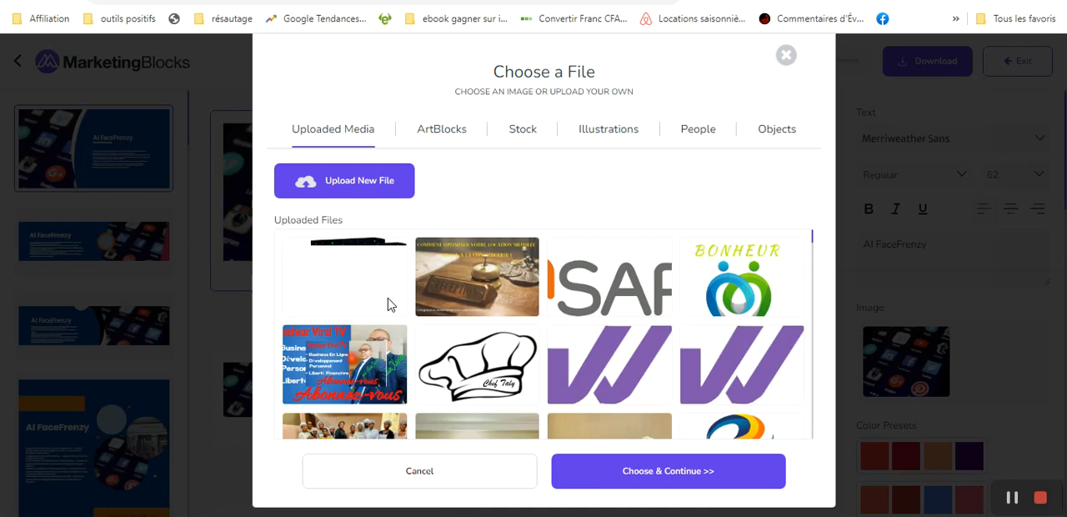
- Choose the uploaded product box mockup as the replacement image and select the Instagram Square banner
mouse_move(357, 274)
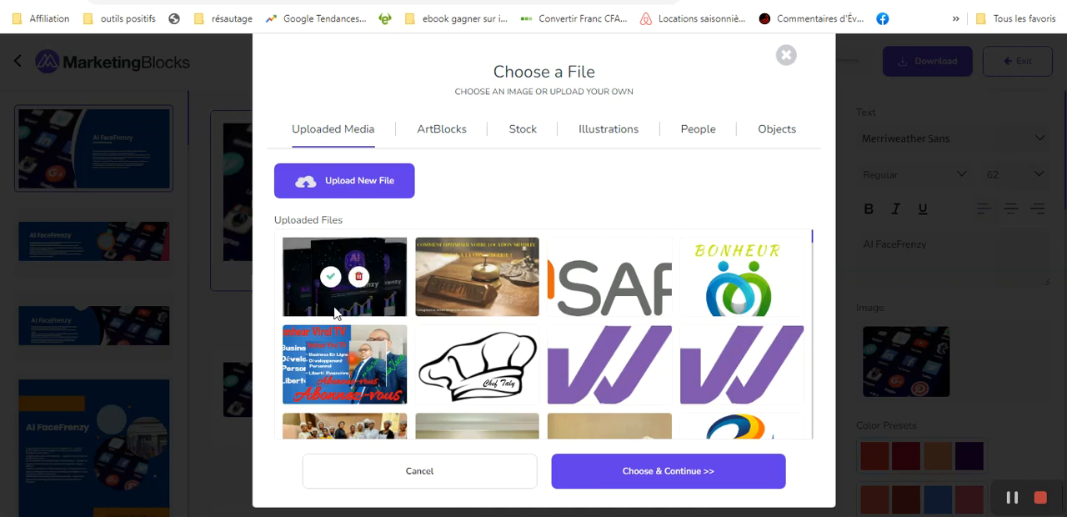
left_click(329, 279)
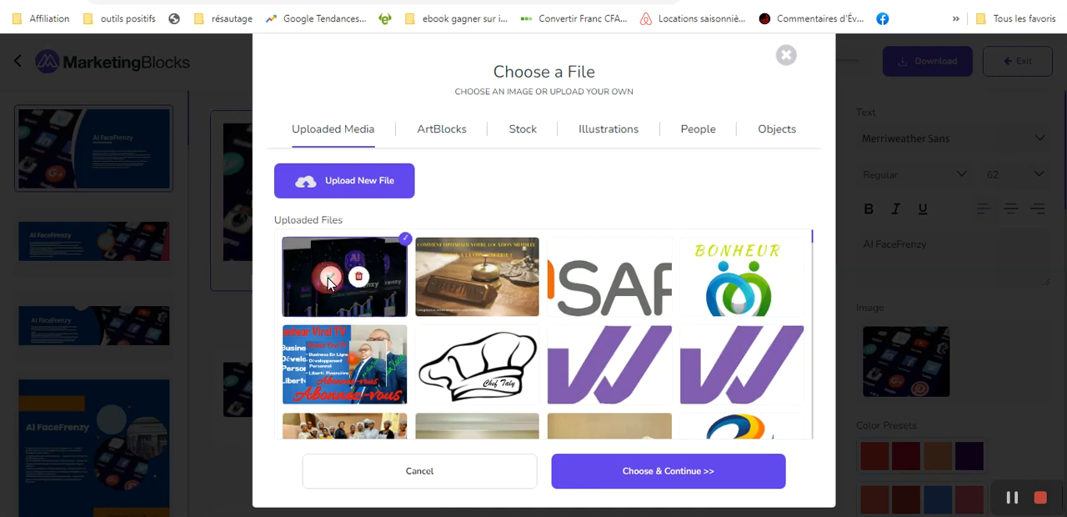
left_click(672, 474)
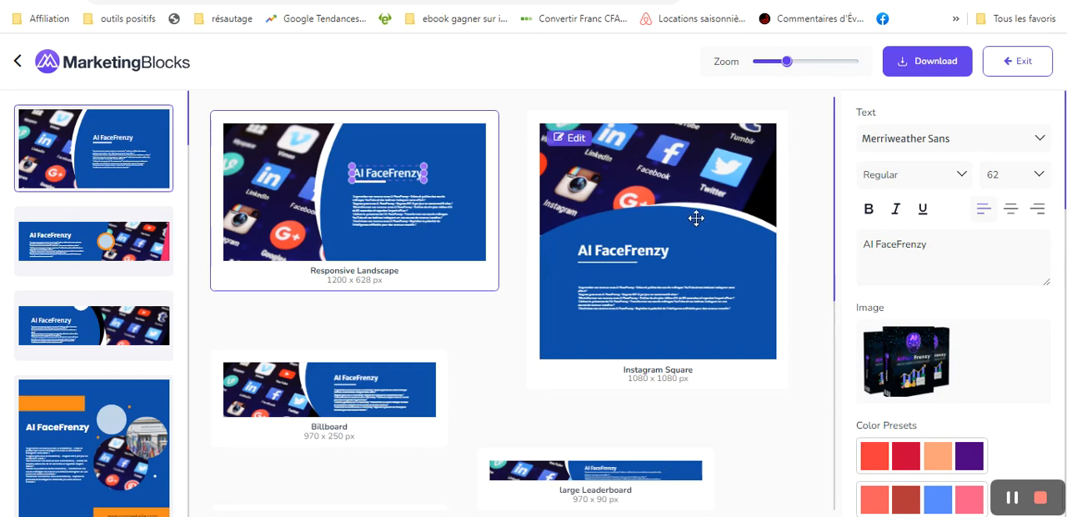
left_click(650, 187)
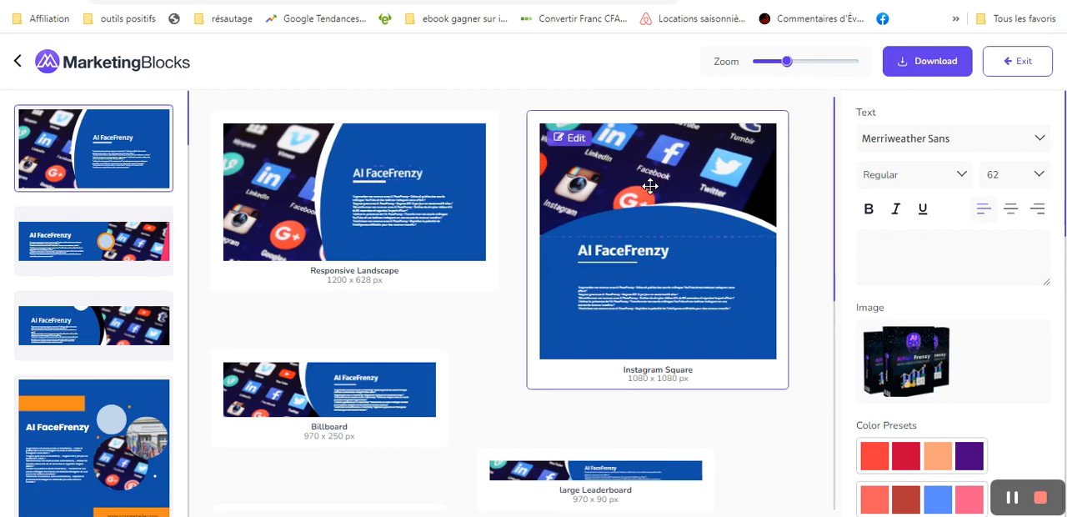
- Select the small body text on the Instagram Square banner and read through its French slogans for wording to correct
left_click(640, 305)
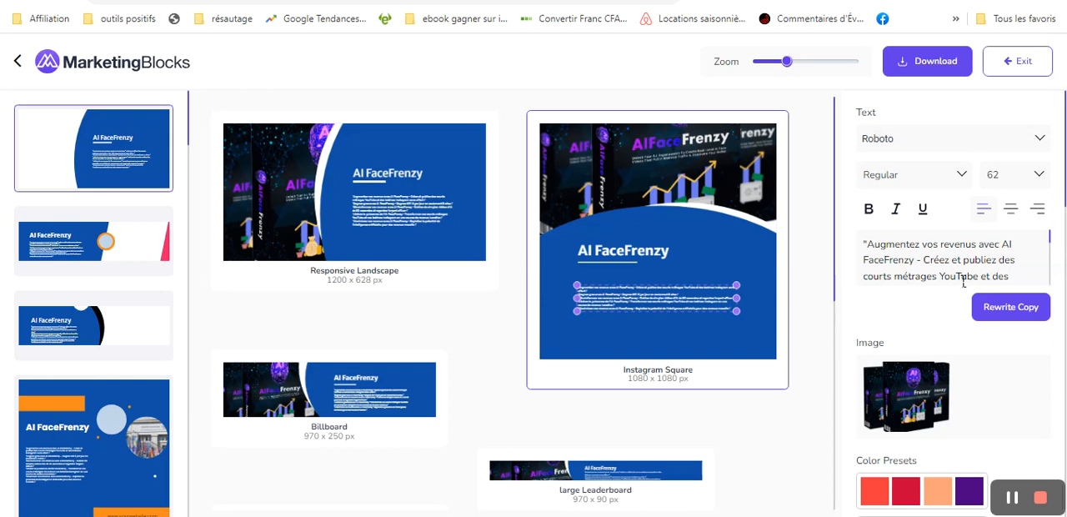
left_click(1050, 239)
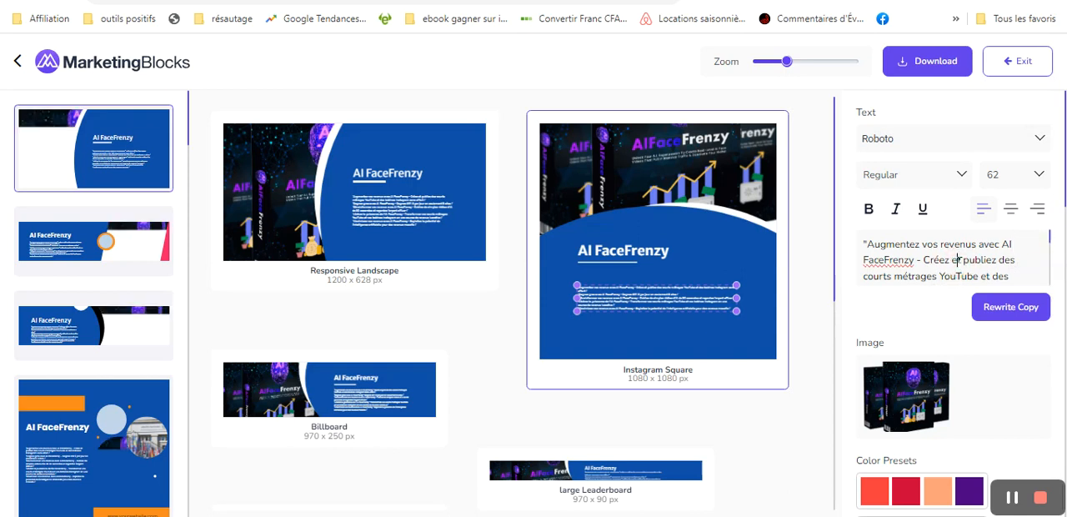
scroll(959, 264, "down", 1)
scroll(959, 264, "down", 5)
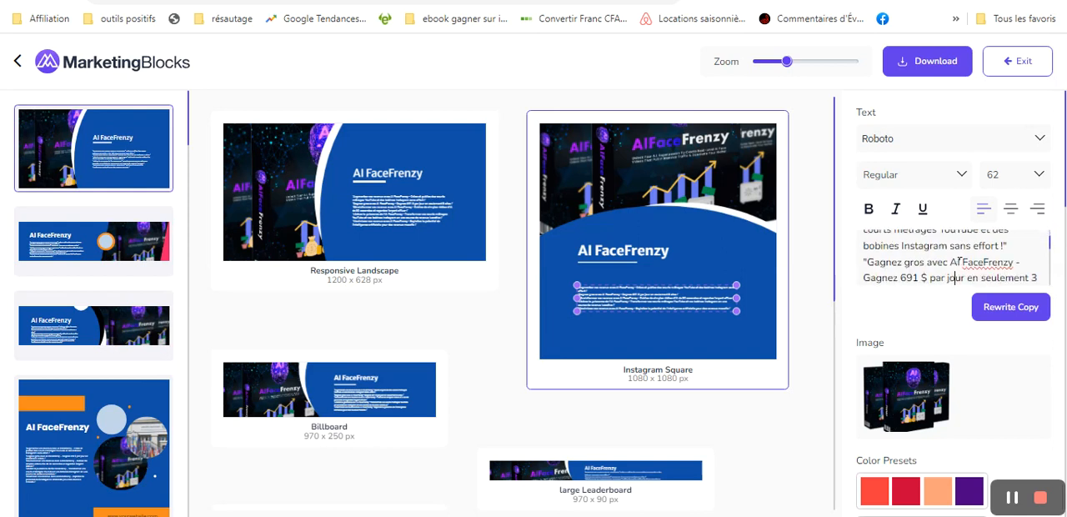
scroll(960, 259, "down", 5)
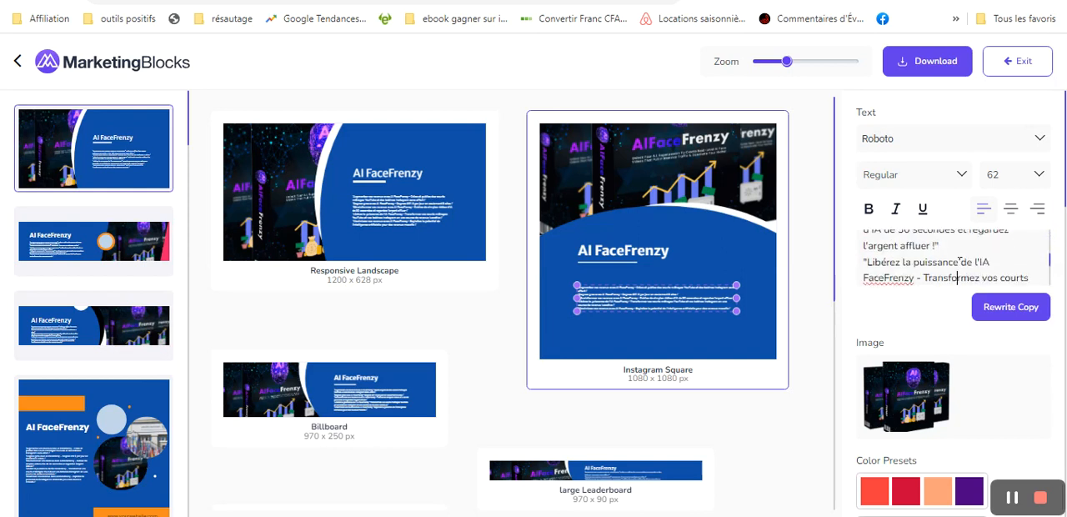
scroll(960, 261, "down", 1)
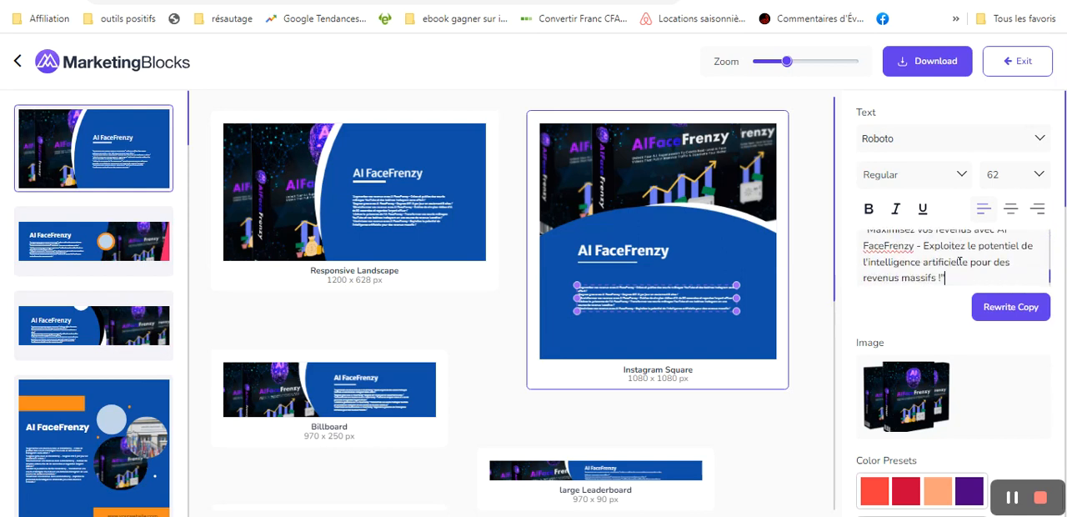
key("Up")
key("Up")
key("Up")
key("Up")
key("Up")
key("Up")
key("Up")
key("Up")
key("Up")
key("Up")
key("Up")
key("Up")
key("Up")
key("Up")
key("Up")
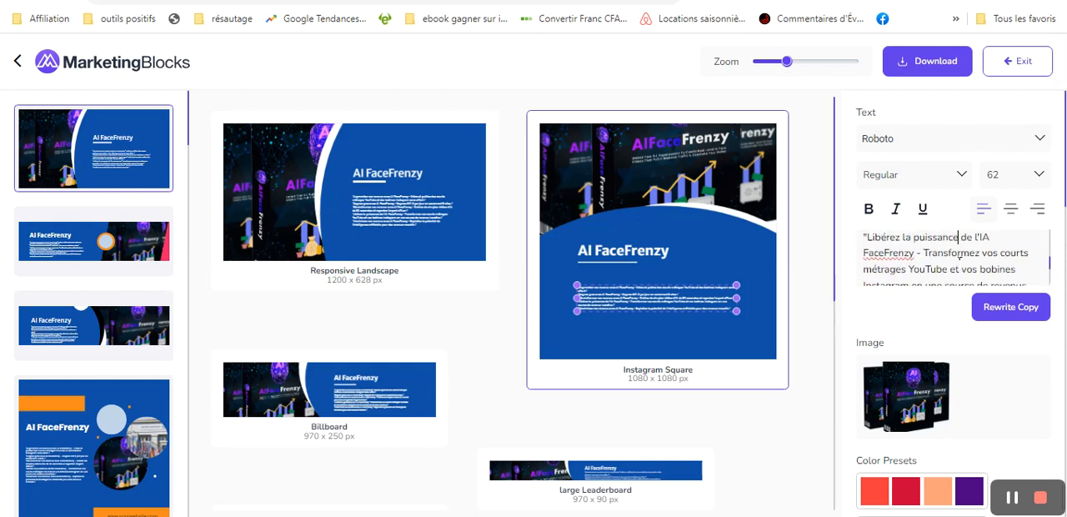
key("Up")
key("Up")
key("Up")
key("Up")
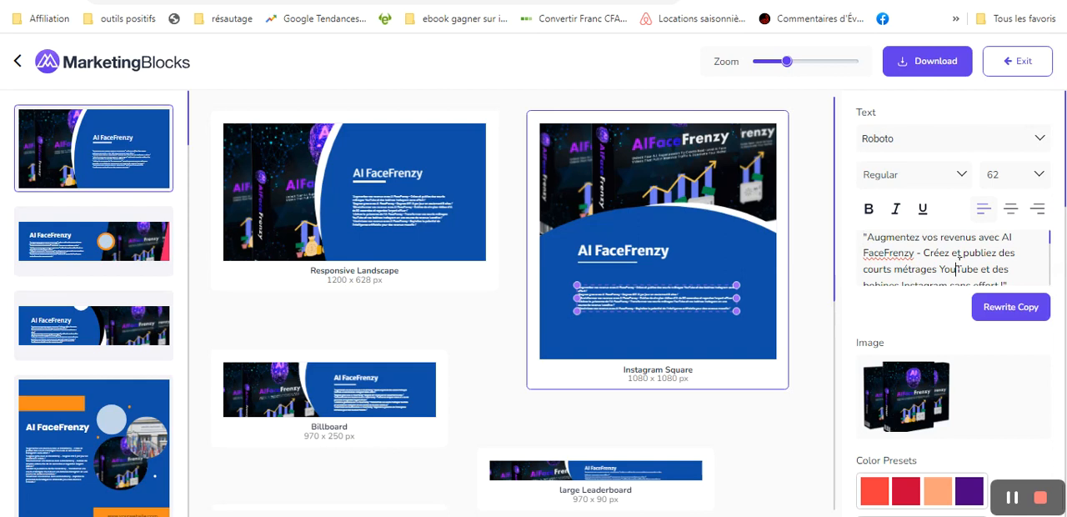
key("Down")
key("Down")
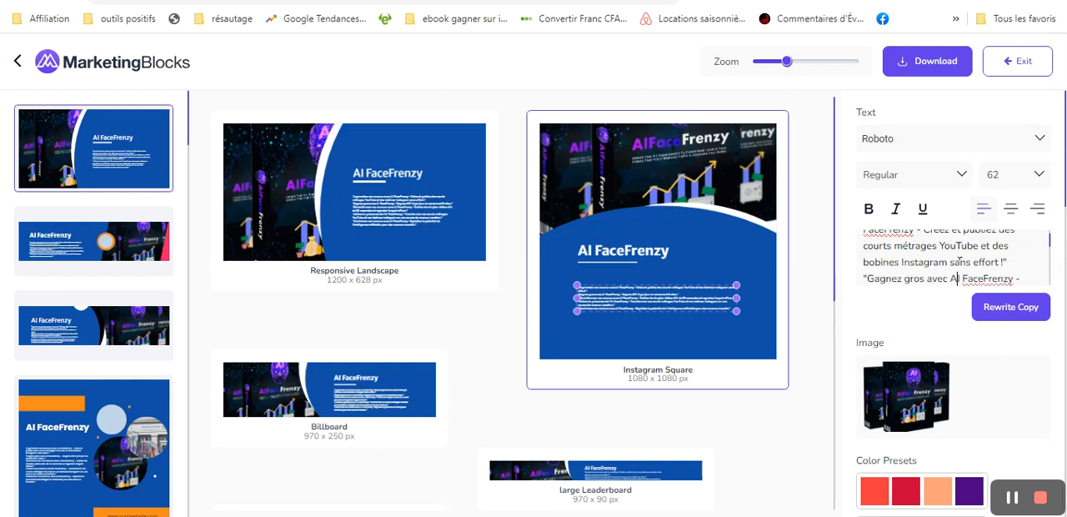
left_click_drag(940, 245, 865, 265)
left_click(895, 258)
key("Up")
key("Up")
key("Up")
key("Up")
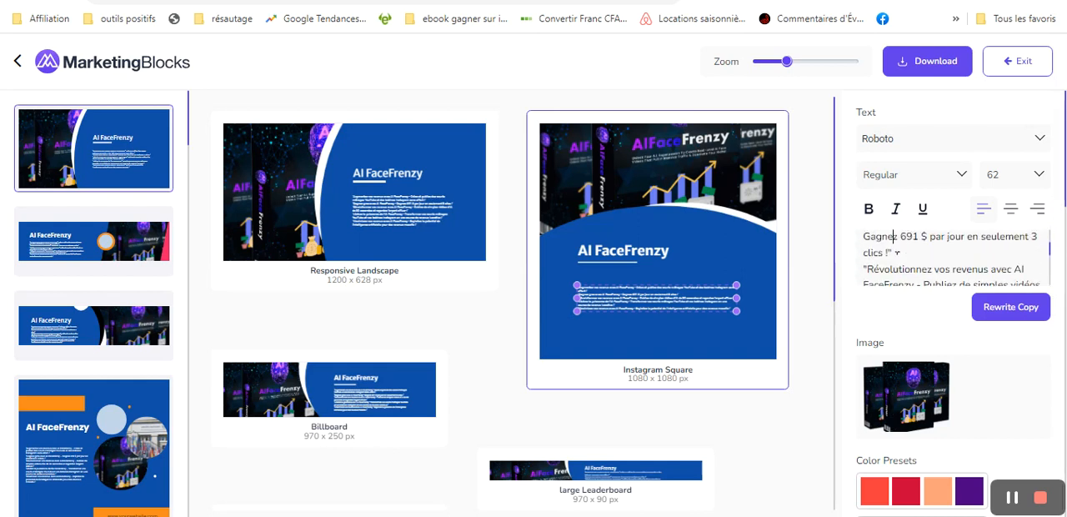
key("Down")
key("Down")
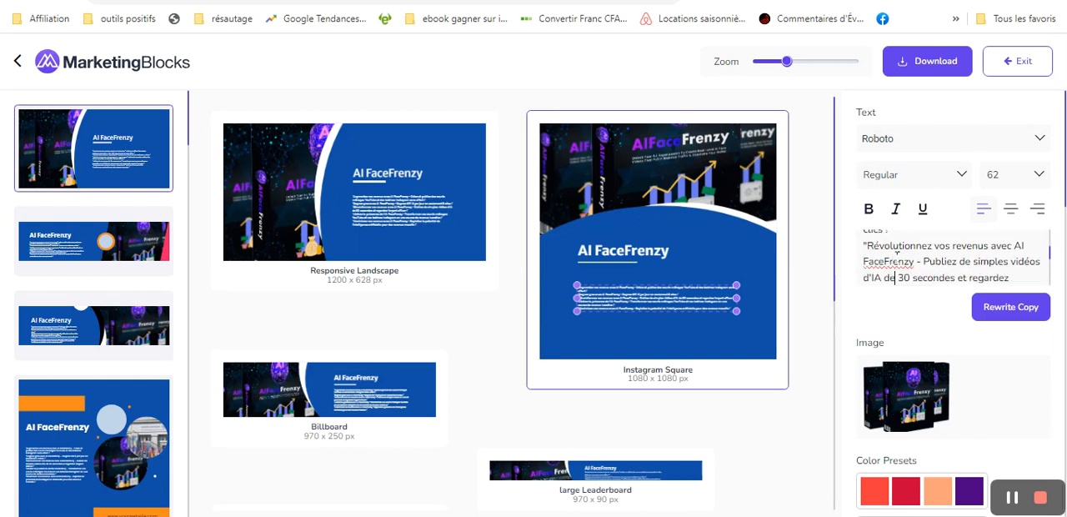
key("Down")
key("Up")
key("Up")
key("Up")
key("Up")
key("Up")
key("Up")
key("Up")
key("Up")
key("Up")
key("Up")
key("Up")
key("Up")
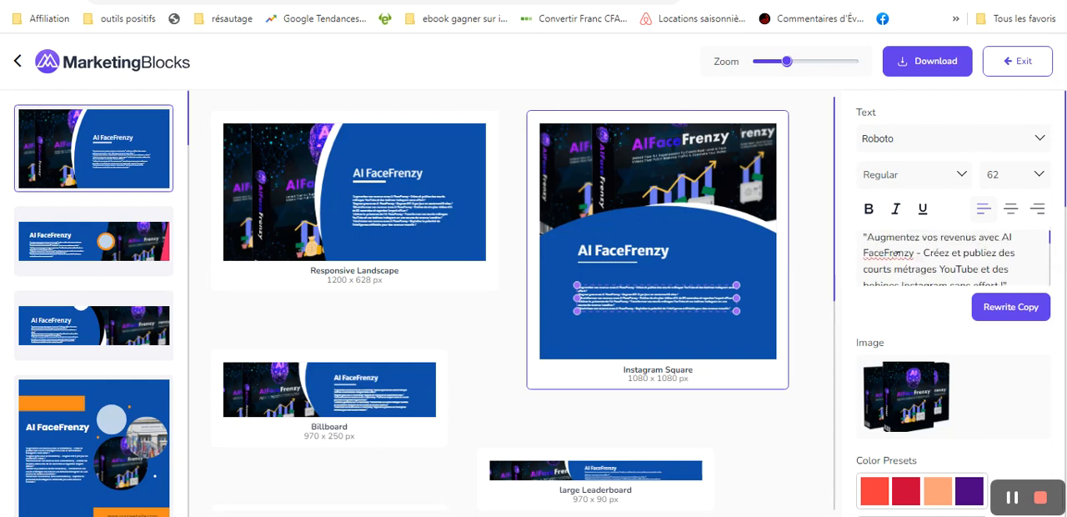
- Replace "courts métrages" with "Shorts" in the first slogan, beginning "Augmentez vos revenus"
key("Right")
key("Right")
key("Right")
key("Right")
key("Right")
key("BackSpace")
key("BackSpace")
key("BackSpace")
key("BackSpace")
key("BackSpace")
key("BackSpace")
key("BackSpace")
key("BackSpace")
key("BackSpace")
key("BackSpace")
key("BackSpace")
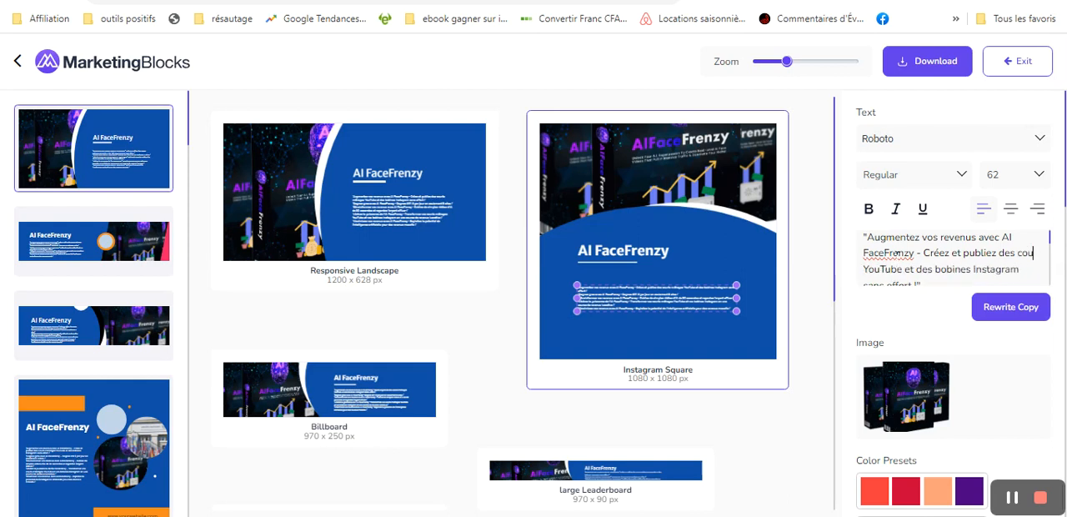
key("BackSpace")
key("BackSpace")
key("BackSpace")
type("Shorts")
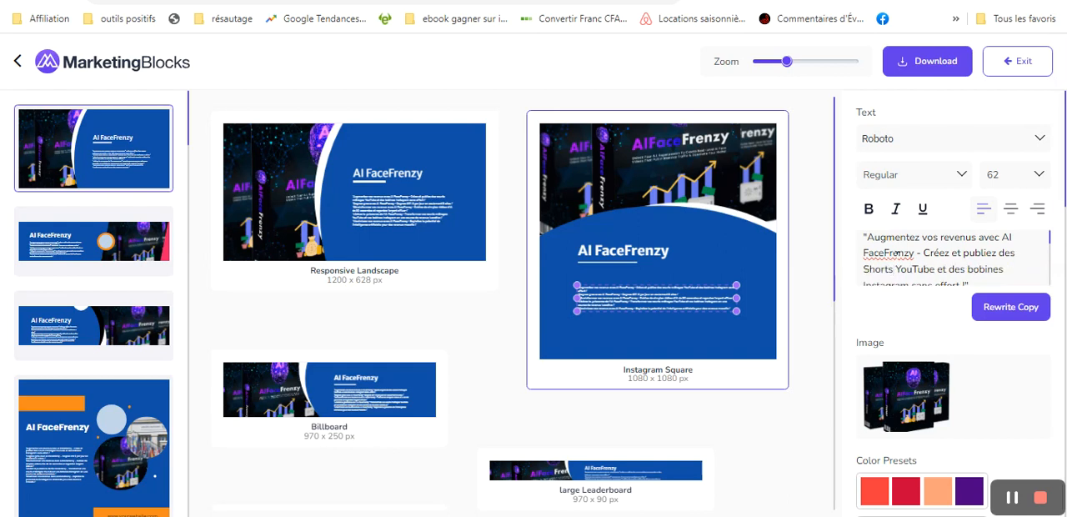
- Replace "des bobines" with "Reels" before "Instagram" in the first slogan
left_click(949, 265)
key("Down")
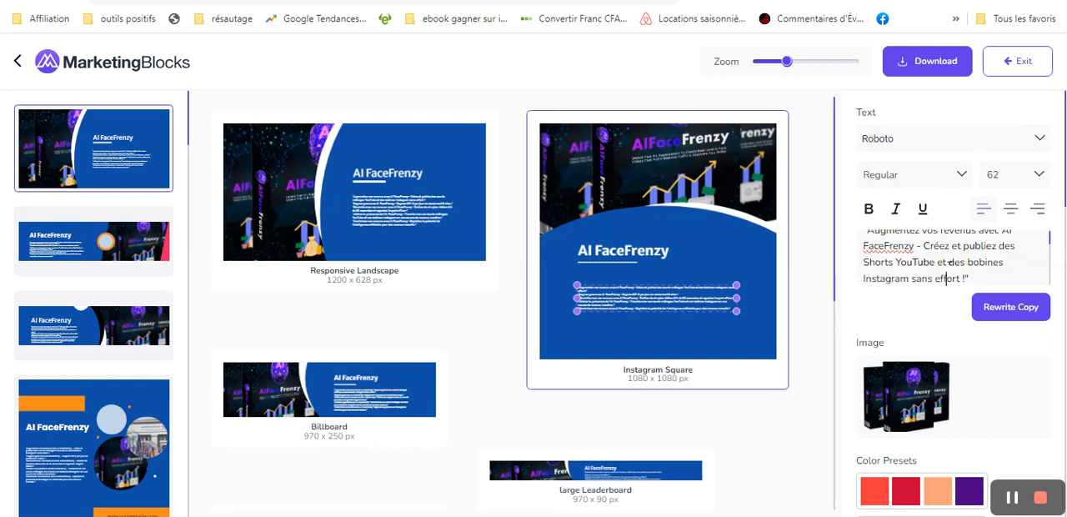
left_click(1004, 261)
key("BackSpace")
key("BackSpace")
key("BackSpace")
key("BackSpace")
key("BackSpace")
key("BackSpace")
key("BackSpace")
key("BackSpace")
key("BackSpace")
key("BackSpace")
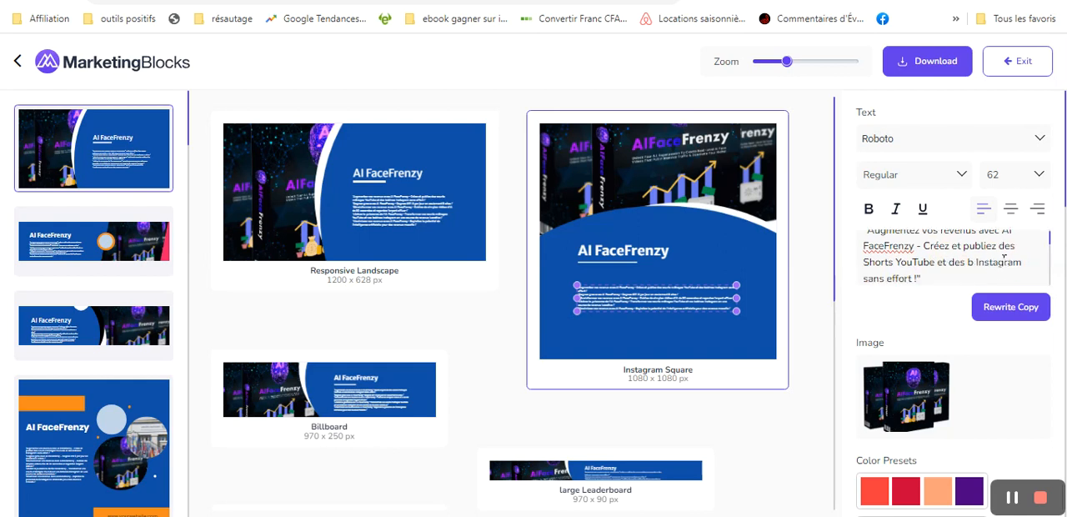
key("BackSpace")
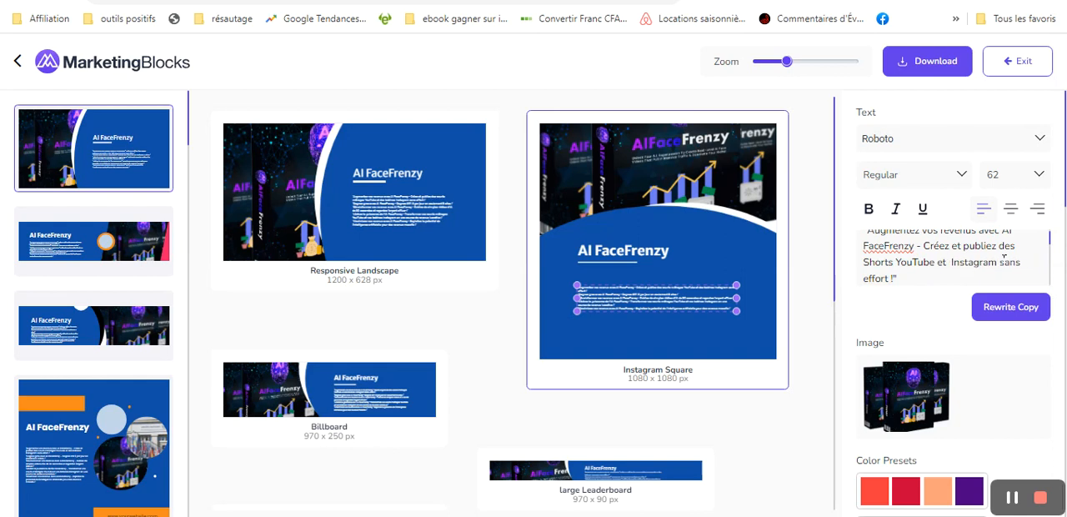
type("Reels")
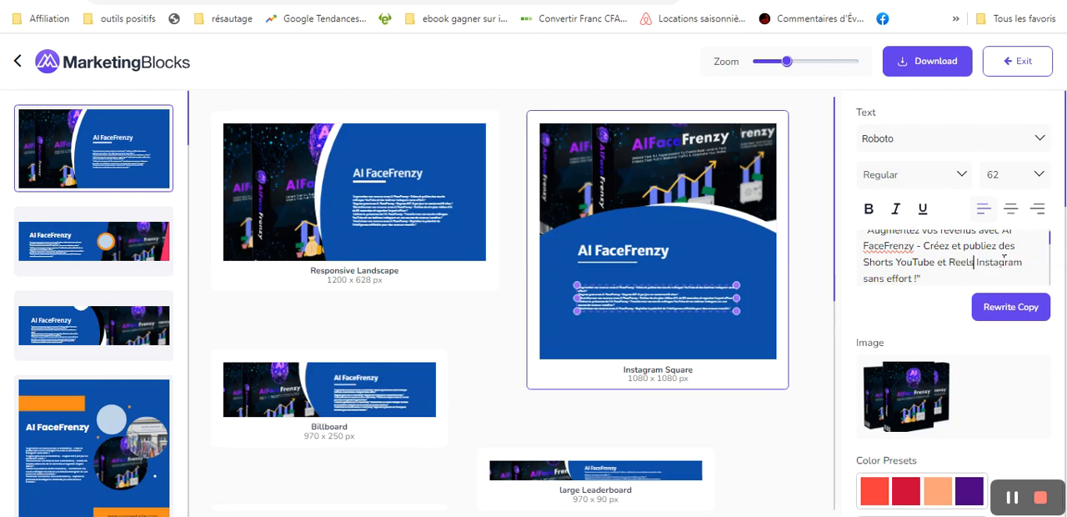
- Read the remaining slogans through to the last one, checking for more mistranslated YouTube and Instagram terms
key("Down")
key("Down")
key("Down")
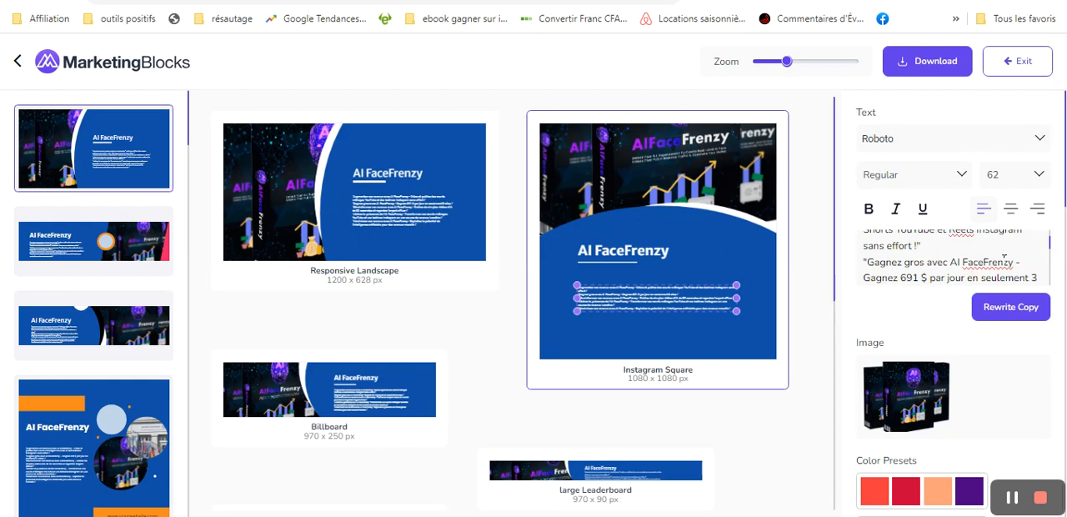
key("Down")
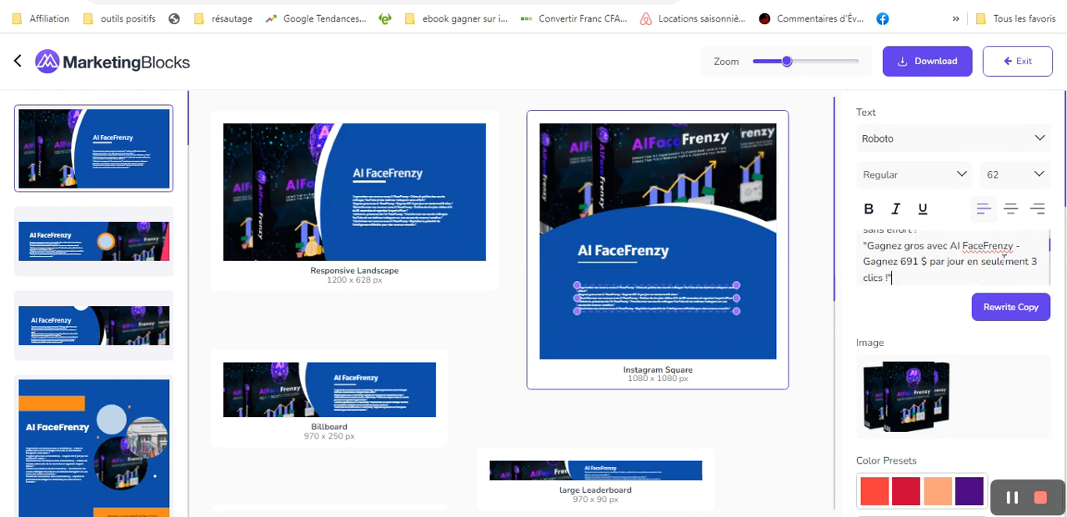
key("Down")
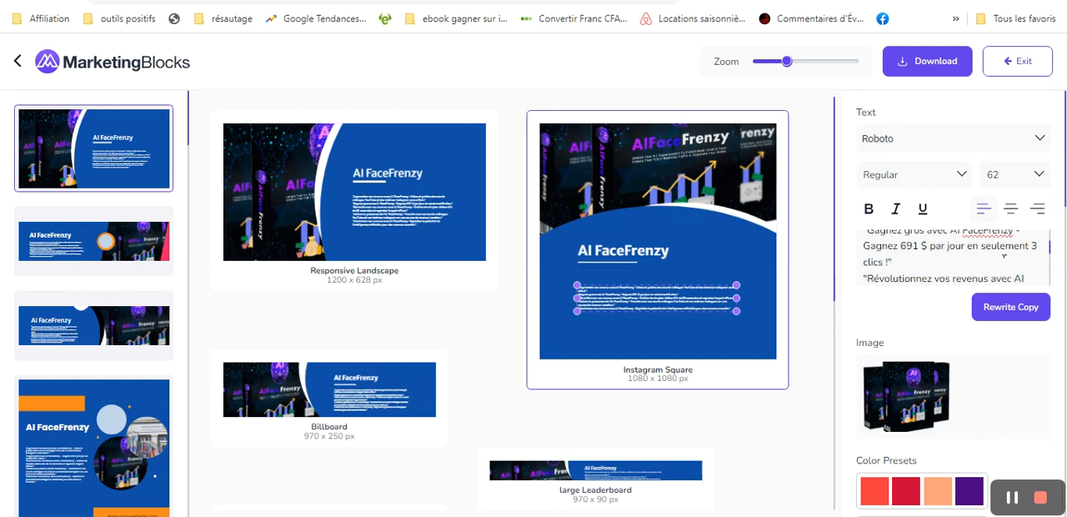
key("Down")
key("Down")
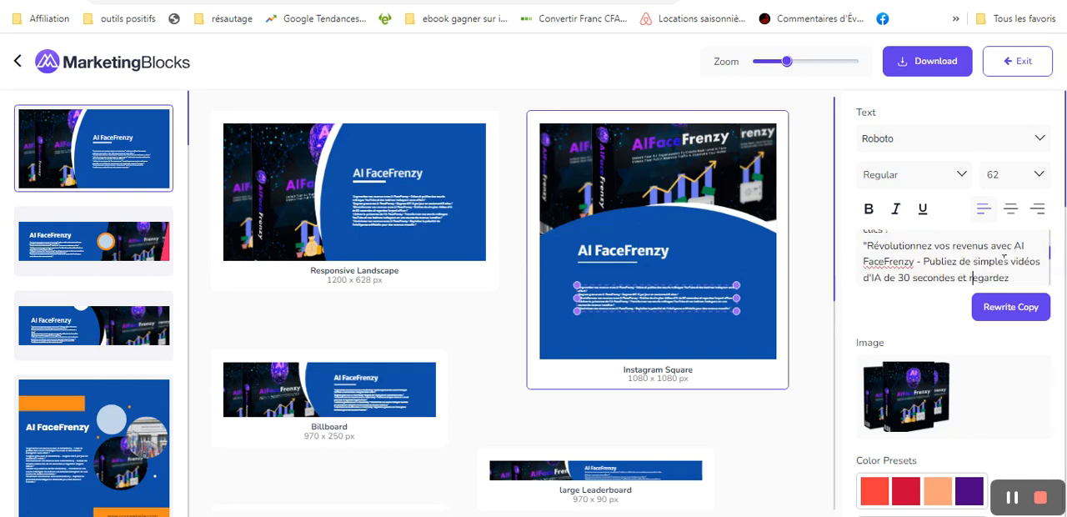
key("Down")
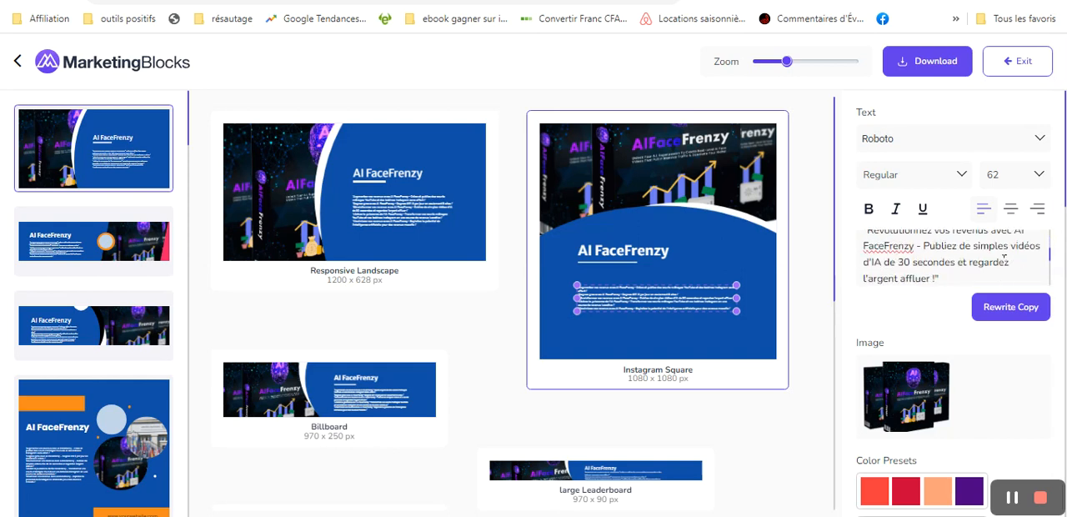
key("Return")
type("\"Libérez la puissance de l'IA")
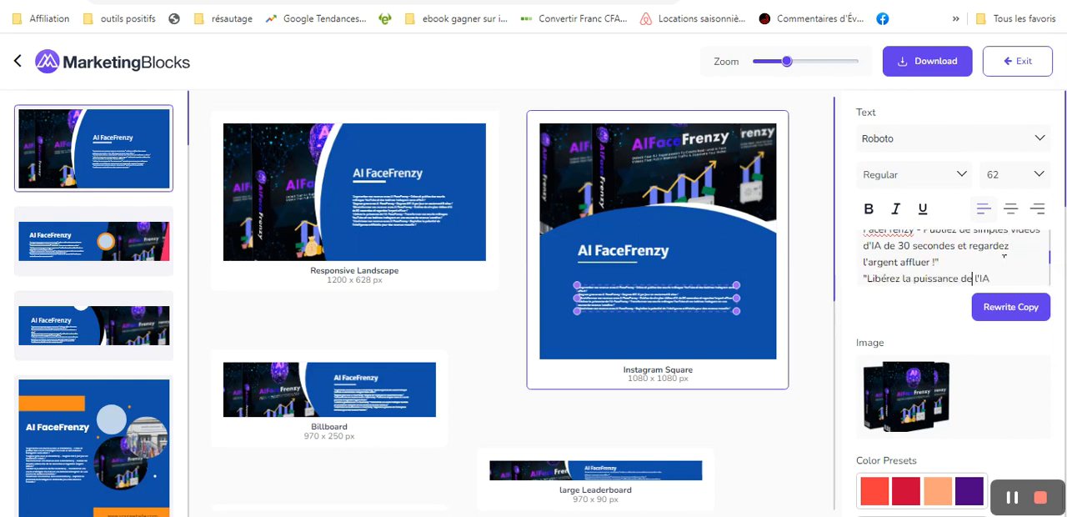
key("Down")
key("Down")
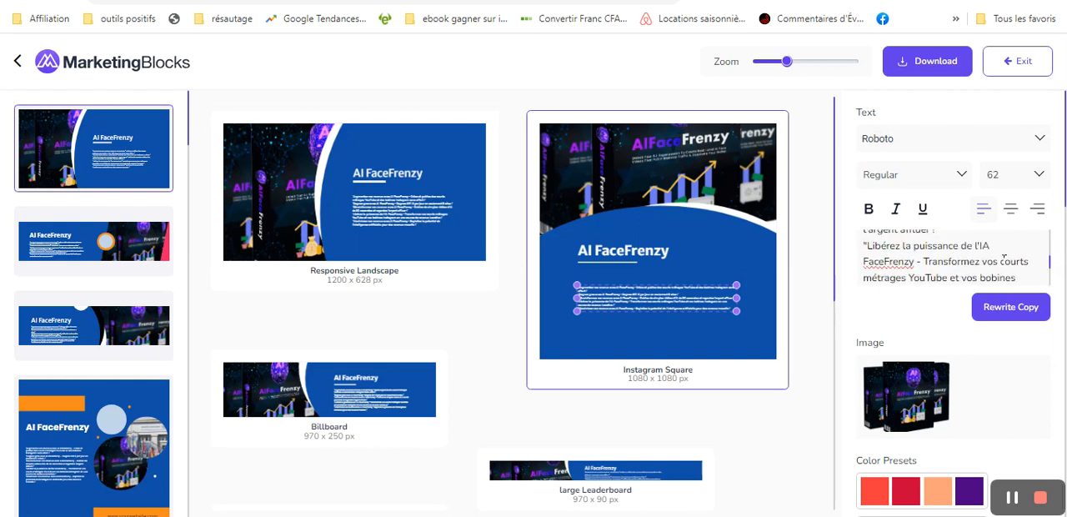
left_click_drag(982, 262, 920, 271)
left_click(971, 259)
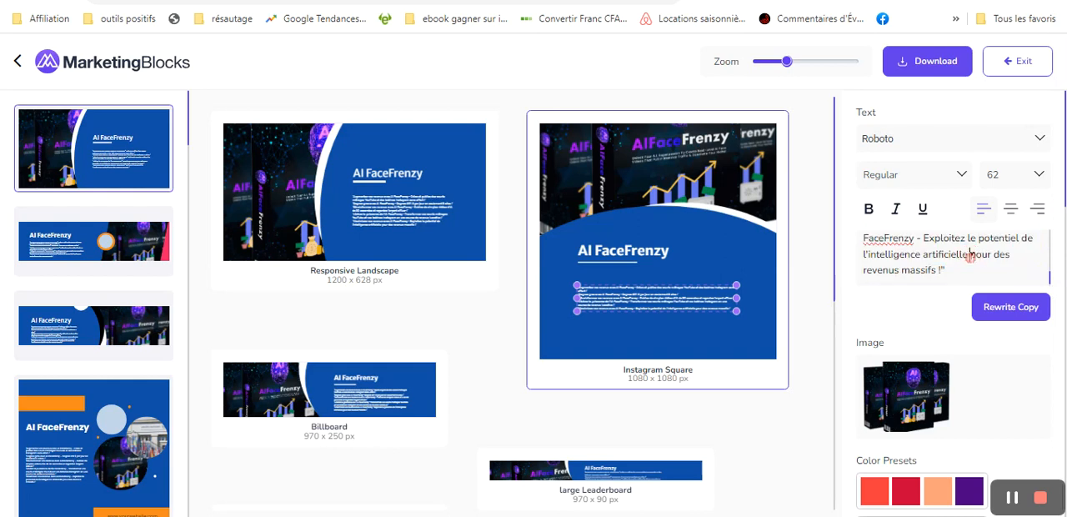
scroll(971, 259, "up", 2)
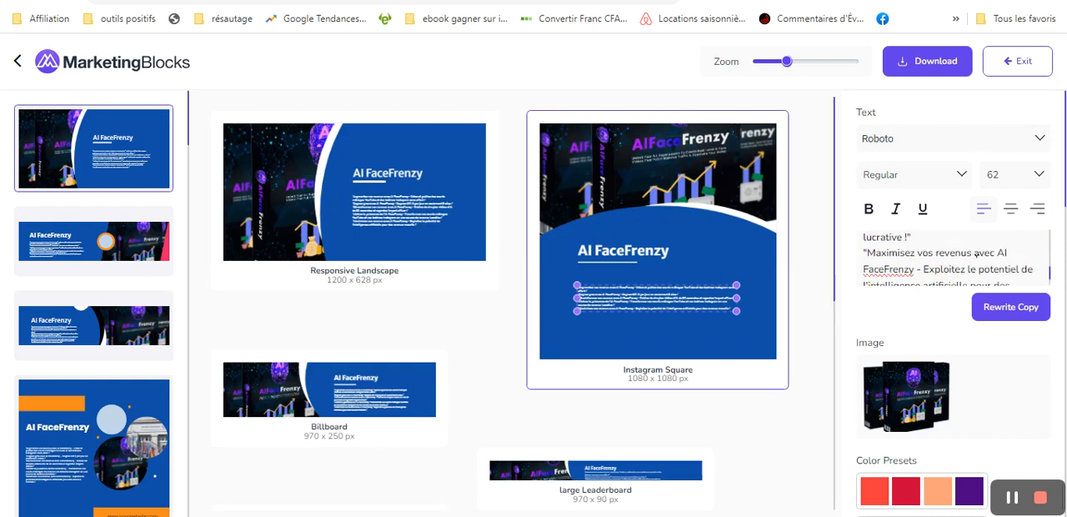
left_click(970, 260)
key("Down")
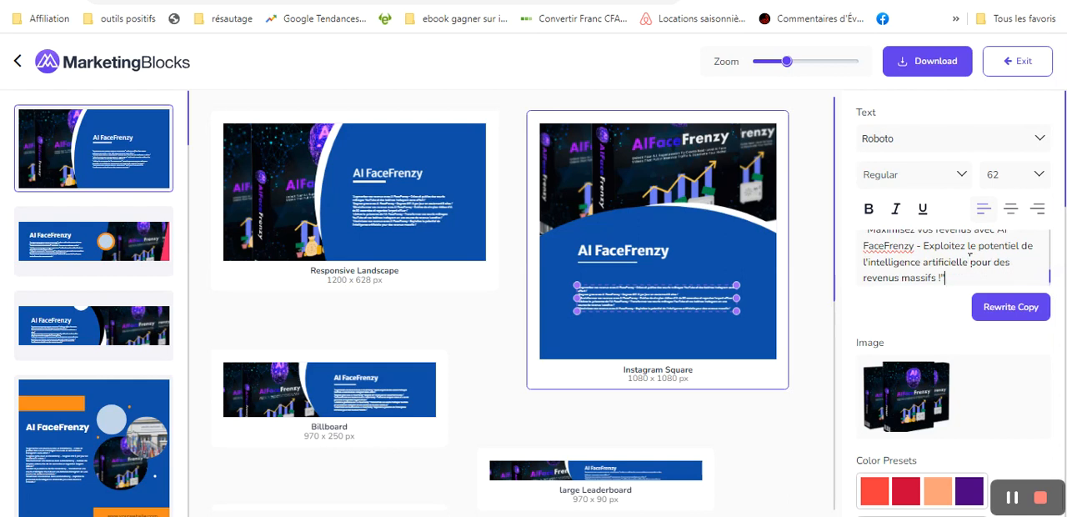
key("Up")
key("Up")
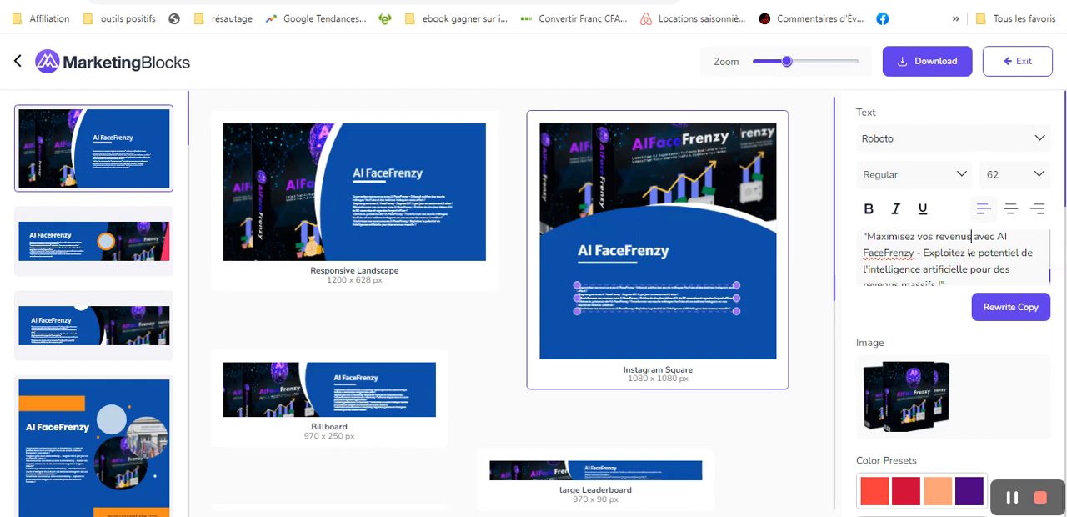
key("Up")
key("Up")
key("Up")
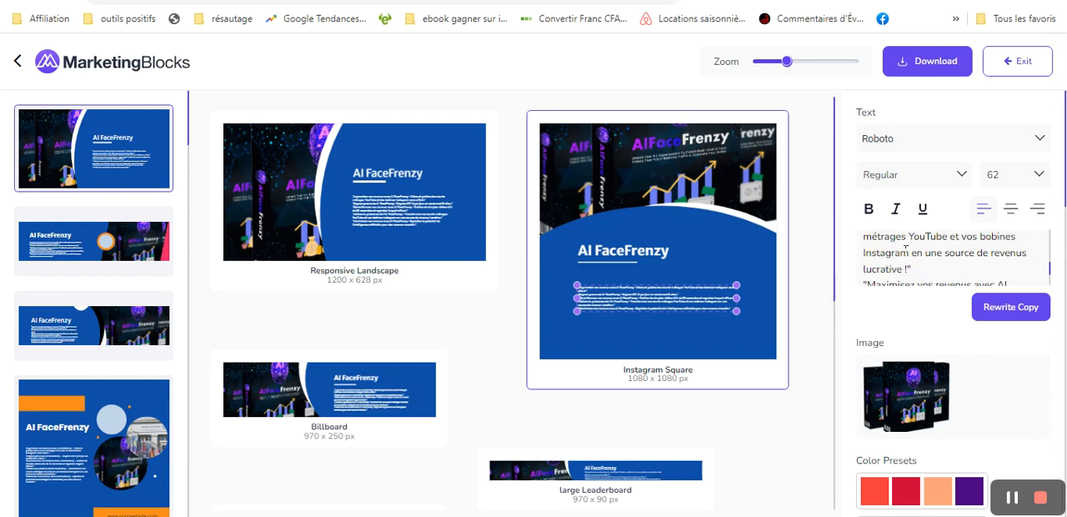
- Replace "courts métrages" with "Shorts" in the slogan beginning "Libérez la puissance de l'IA FaceFrenzy"
left_click(906, 236)
key("BackSpace")
key("BackSpace")
key("BackSpace")
key("BackSpace")
key("BackSpace")
key("BackSpace")
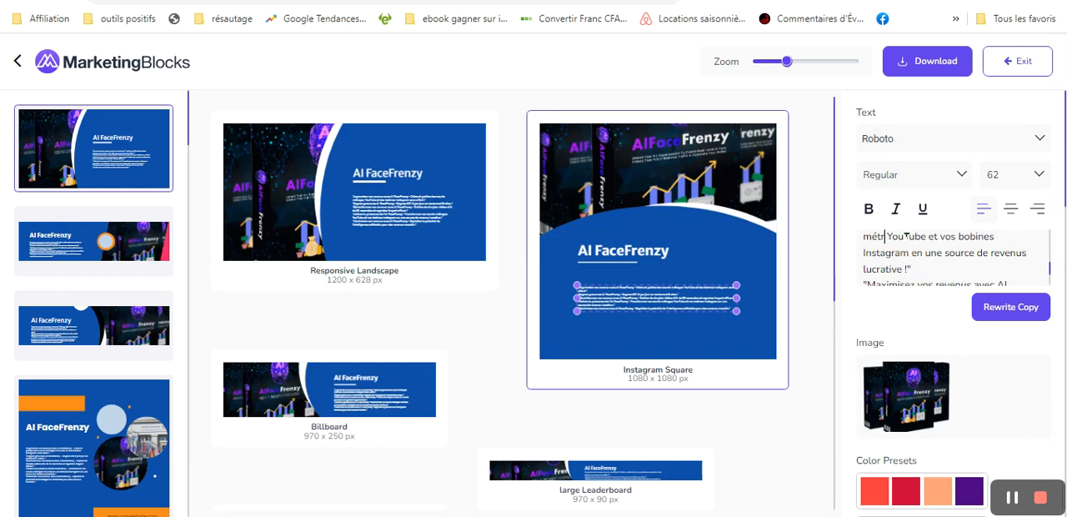
key("BackSpace")
key("BackSpace")
key("BackSpace")
key("BackSpace")
key("BackSpace")
key("BackSpace")
key("BackSpace")
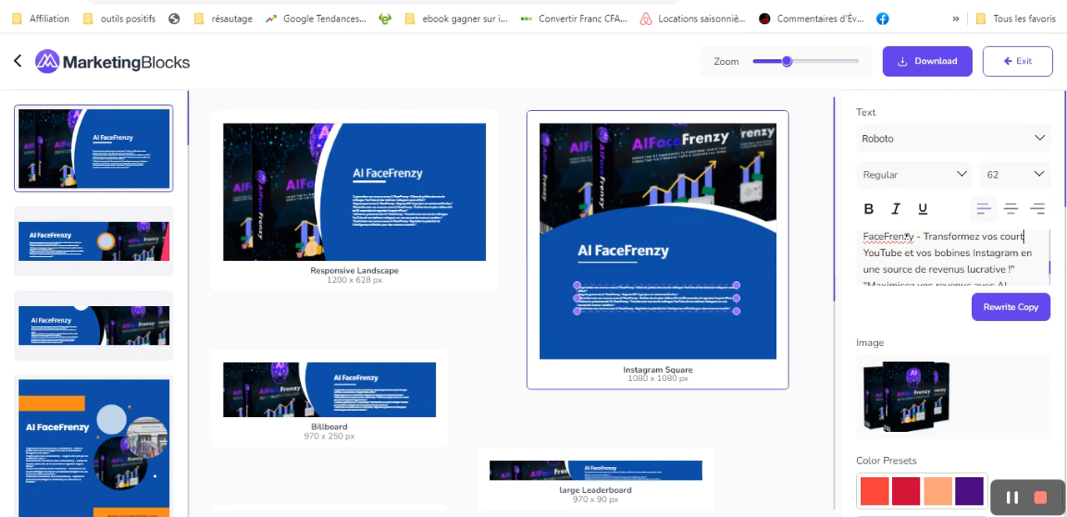
key("BackSpace")
key("BackSpace")
type("Shorts")
- Replace "bobines" with "Reels" in the "Libérez la puissance" slogan so it reads "vos Reels Instagram"
left_click(972, 252)
key("BackSpace")
key("BackSpace")
key("BackSpace")
key("BackSpace")
key("BackSpace")
key("BackSpace")
key("BackSpace")
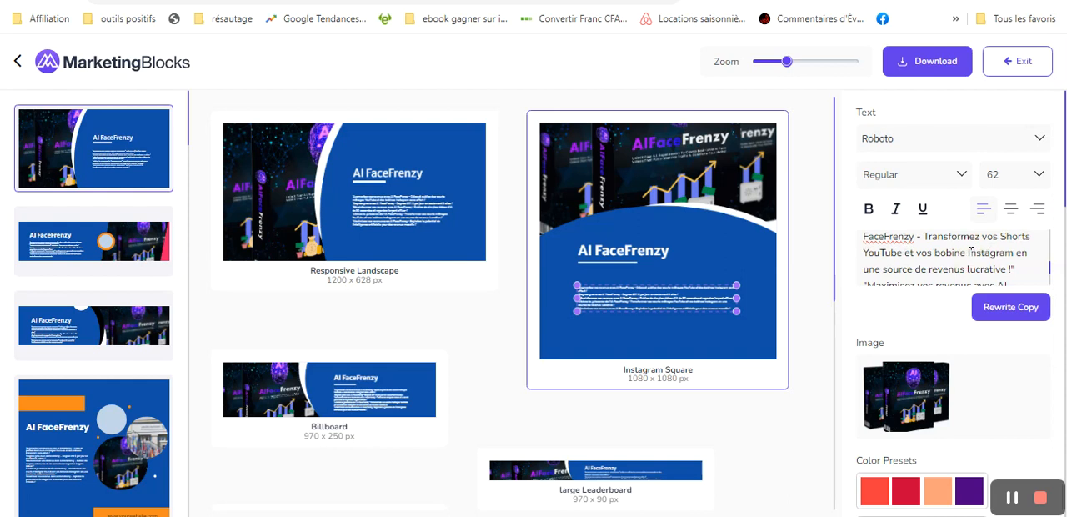
type("Rel")
key("BackSpace")
type("els")
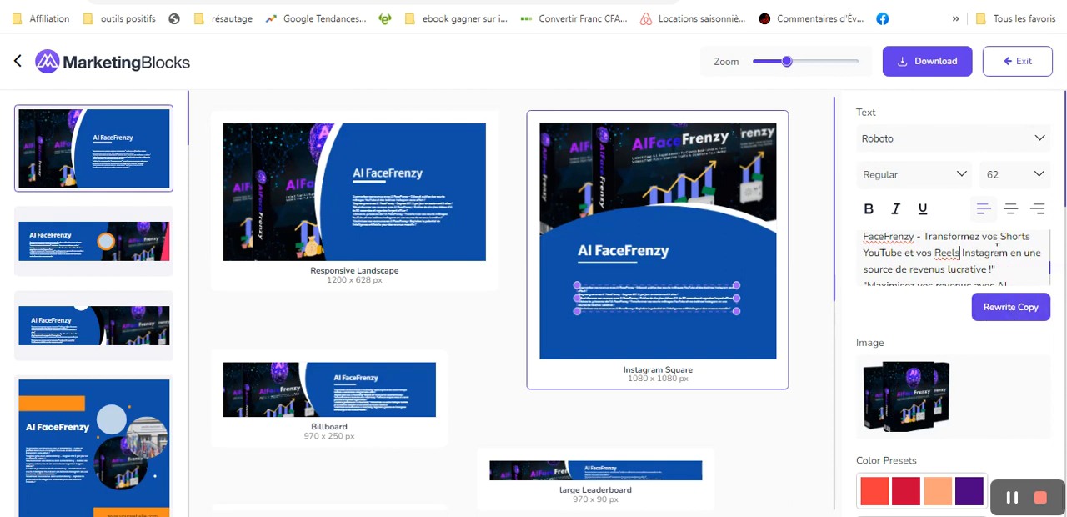
- Enlarge the body text box on the Instagram Square banner towards its lower-right corner
scroll(997, 252, "down", 3)
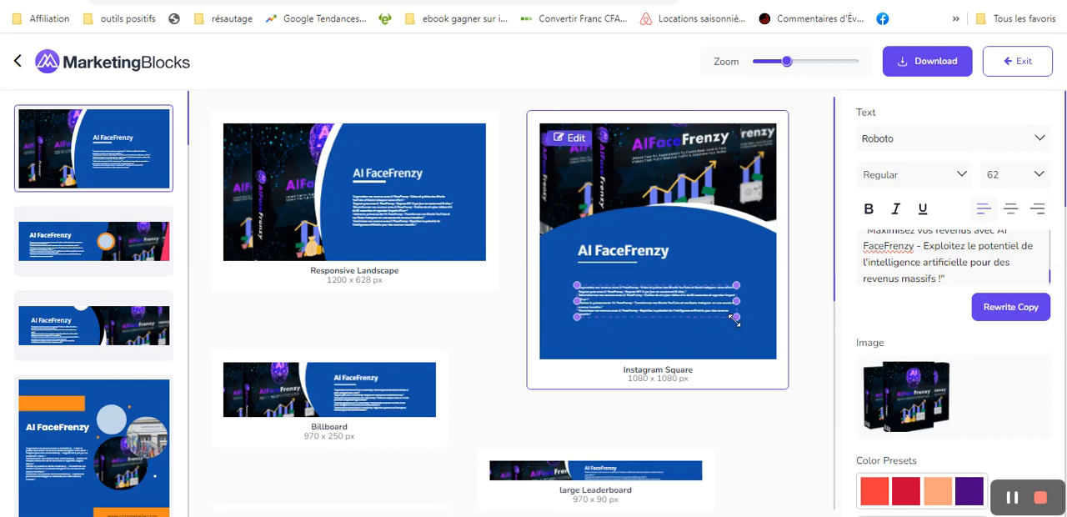
left_click_drag(737, 317, 759, 327)
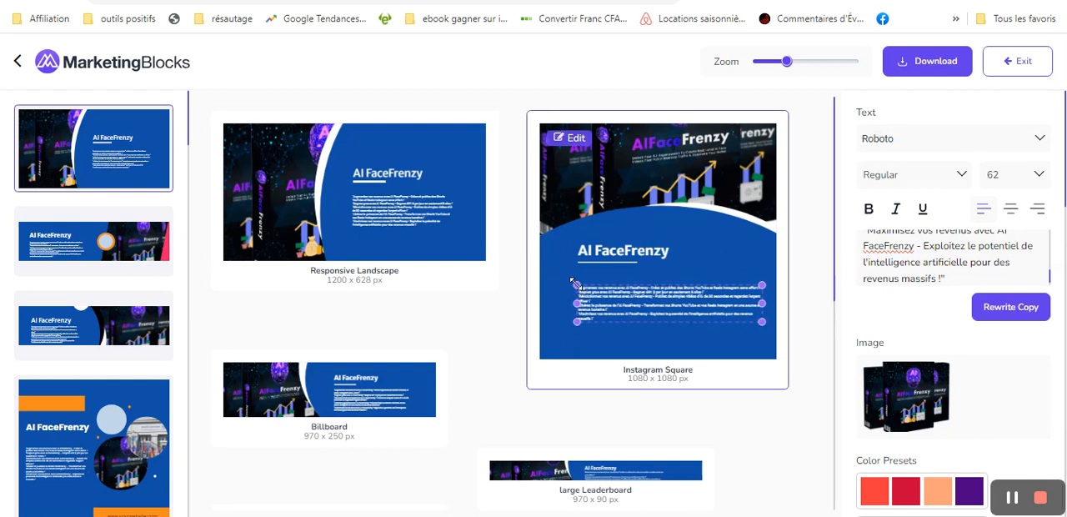
- Widen the body text box on the Instagram Square banner towards its left edge and deselect it
left_click_drag(572, 282, 555, 282)
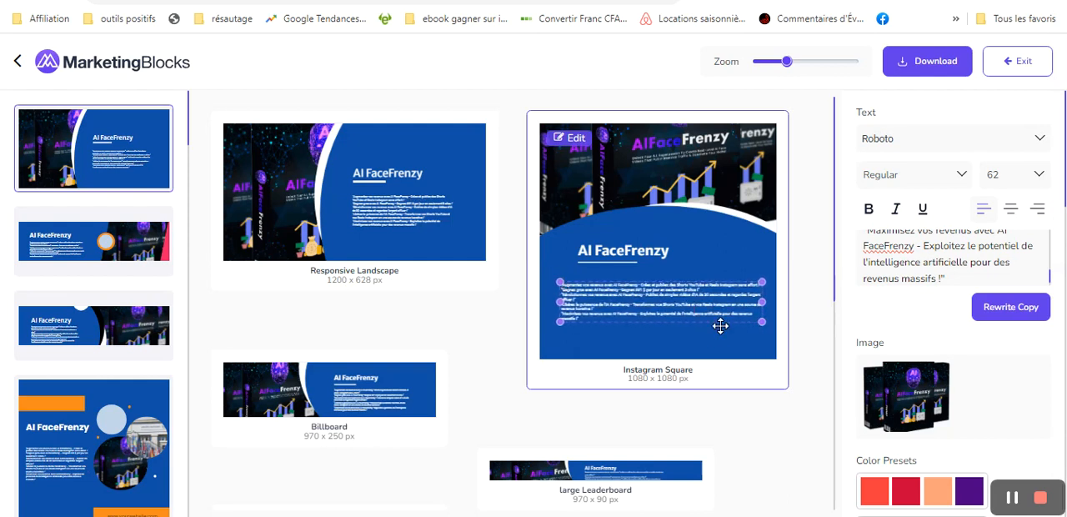
mouse_move(762, 322)
left_mouse_down()
mouse_move(769, 328)
mouse_move(758, 329)
left_mouse_up()
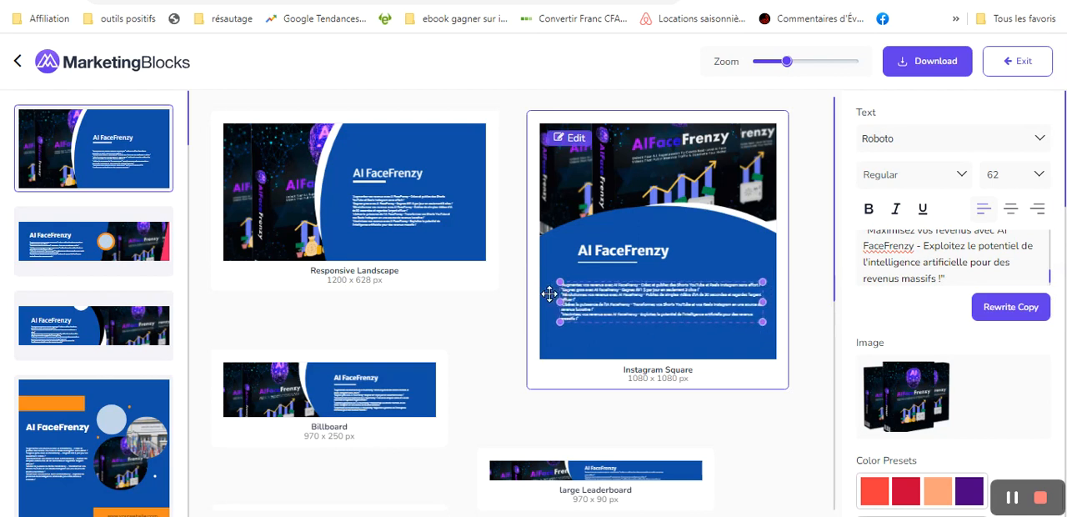
left_click_drag(559, 283, 552, 284)
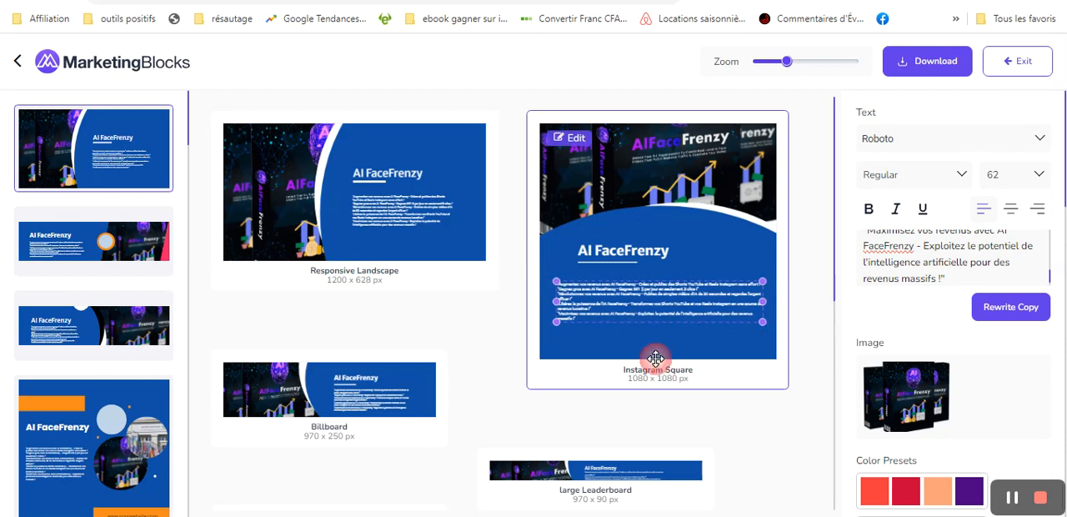
left_click(658, 346)
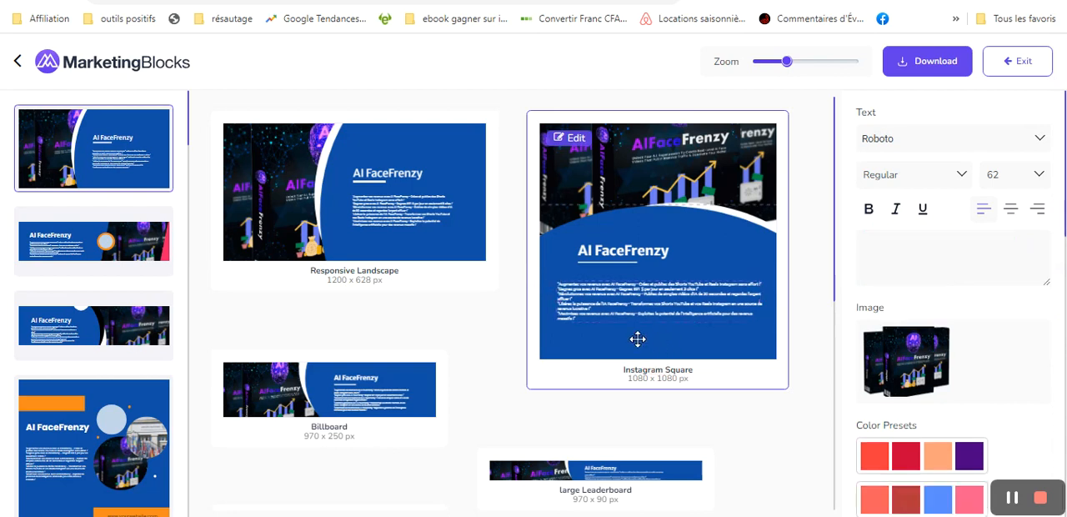
- Review the slogan text on the Responsive Landscape banner and look through the other banner formats down to Portrait
left_click(361, 206)
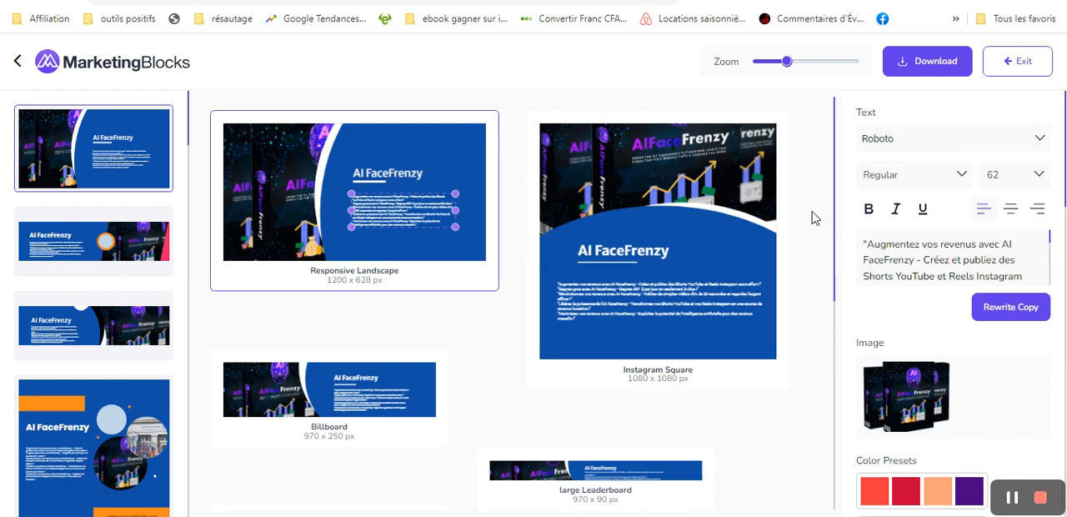
left_click_drag(838, 185, 821, 301)
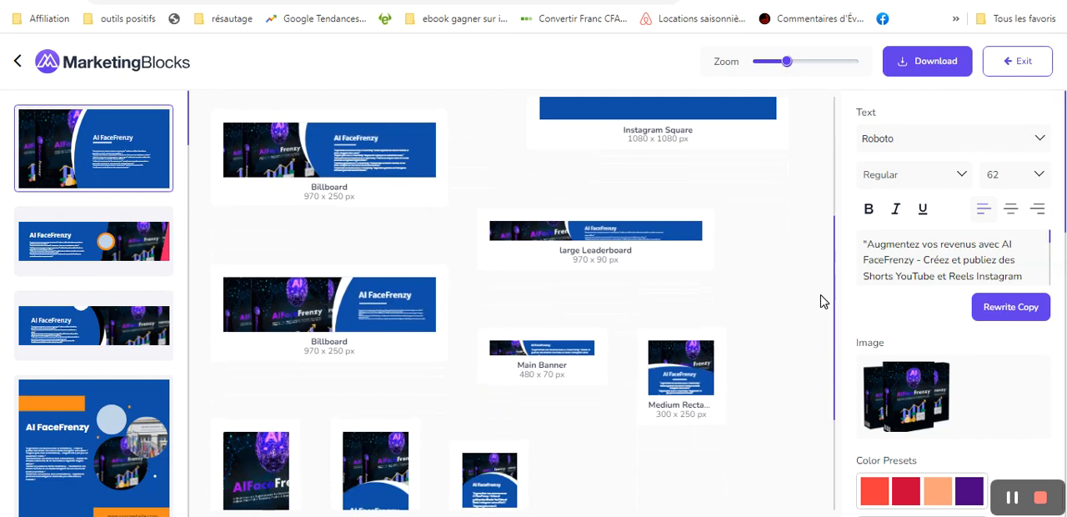
left_click_drag(821, 301, 828, 346)
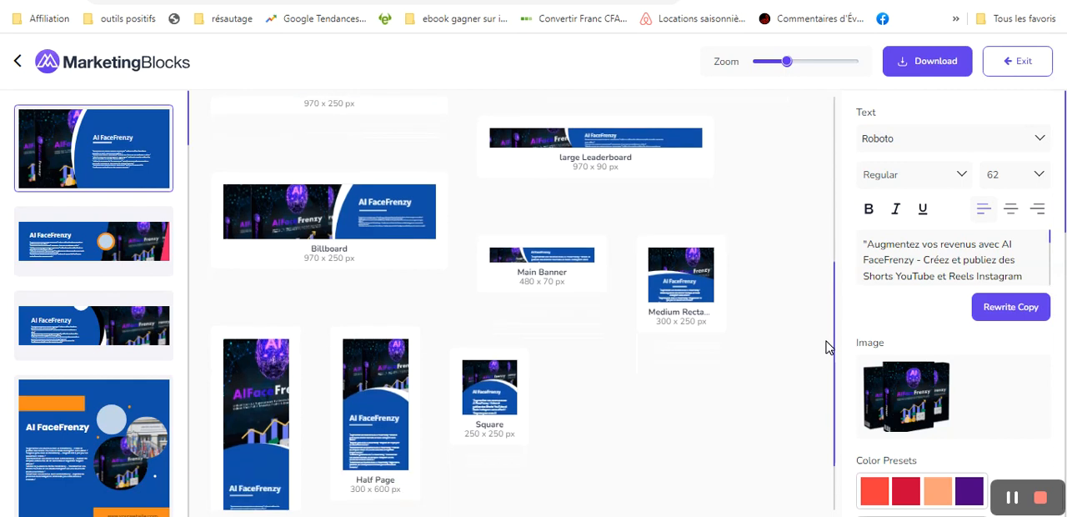
left_click_drag(828, 347, 828, 403)
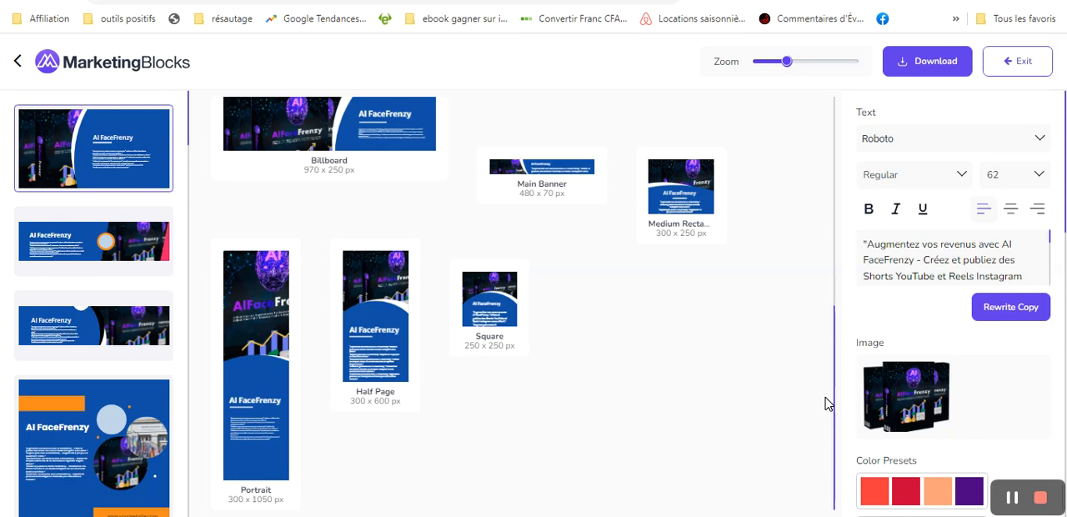
scroll(815, 172, "up", 3)
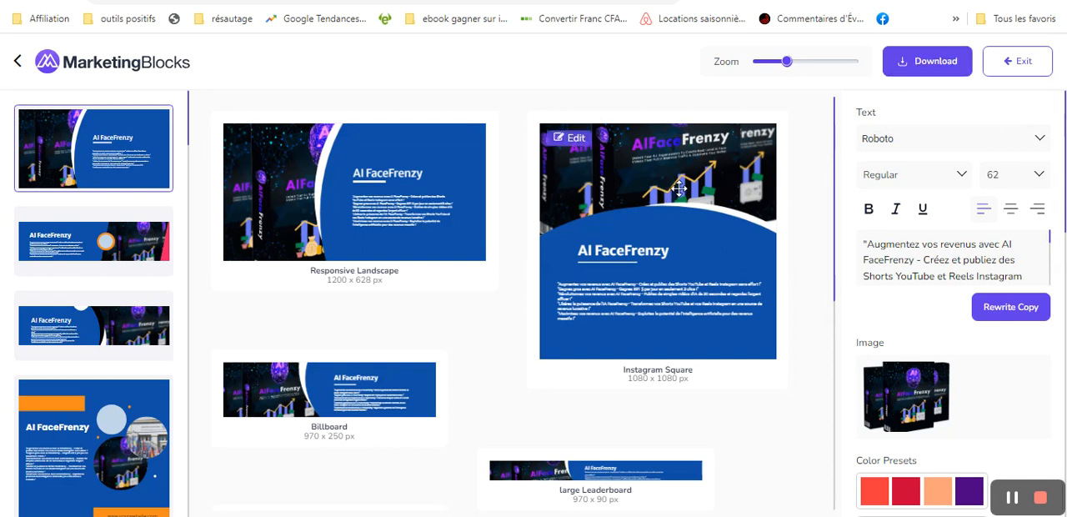
- Download the full set of banners as a zip archive and show it in the Téléchargements folder
left_click(911, 67)
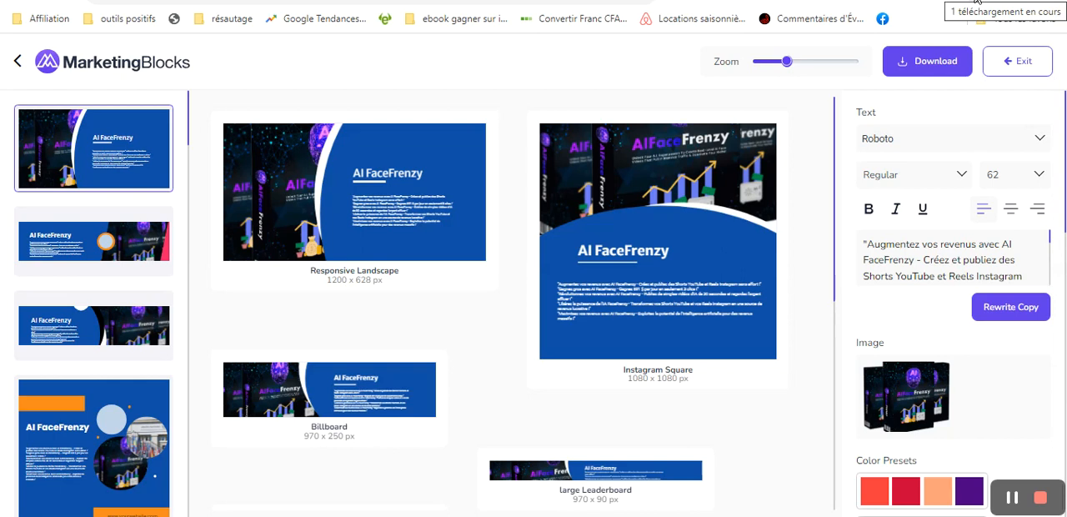
mouse_move(841, 33)
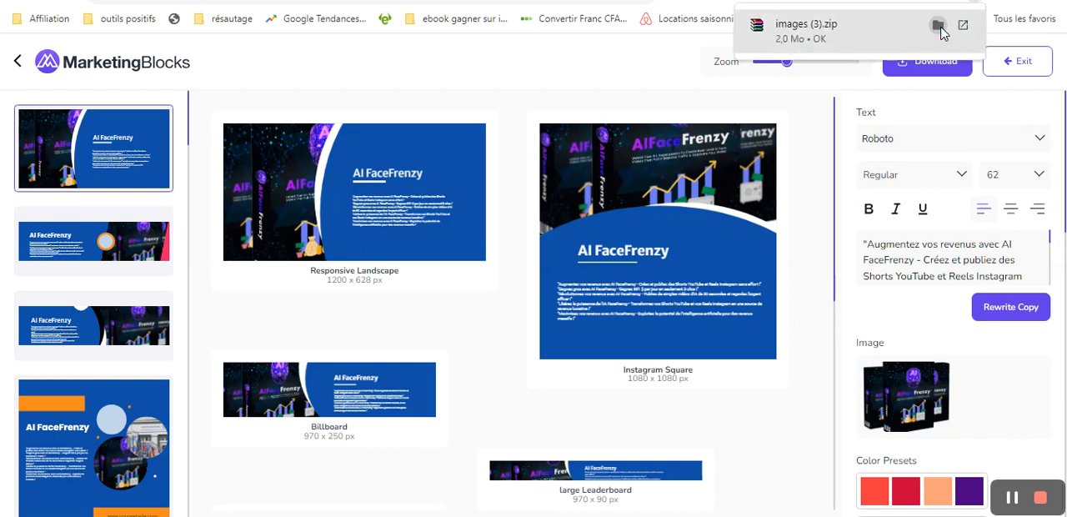
left_click(938, 27)
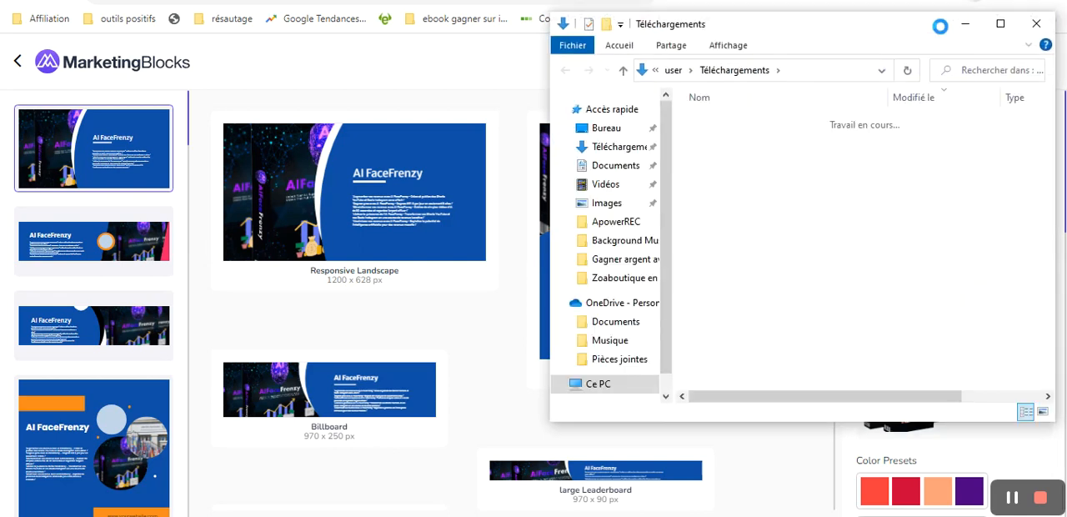
- Rename the downloaded images (3).zip archive as "Visuel FaceFrenzy.zip"
double_click(713, 141)
right_click(710, 141)
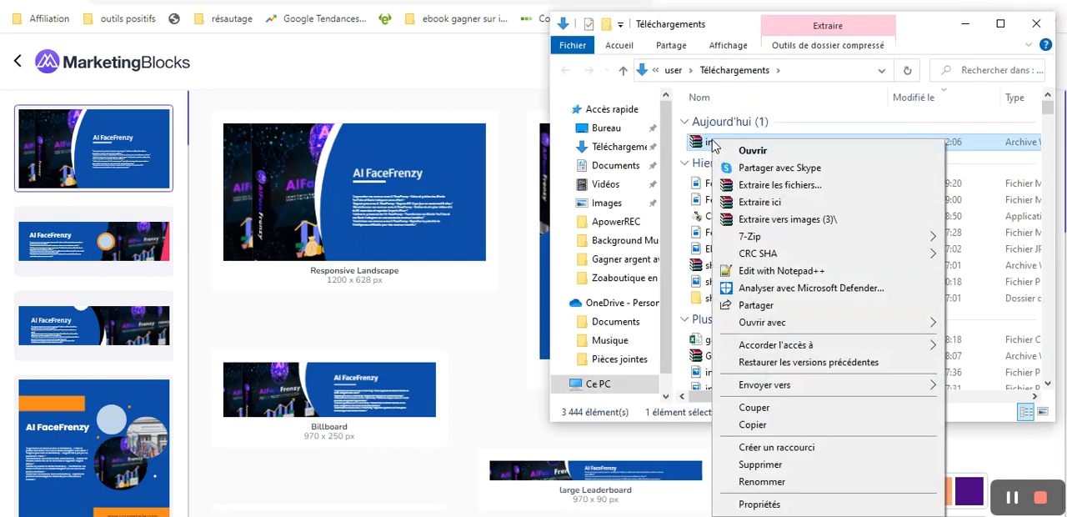
left_click(760, 482)
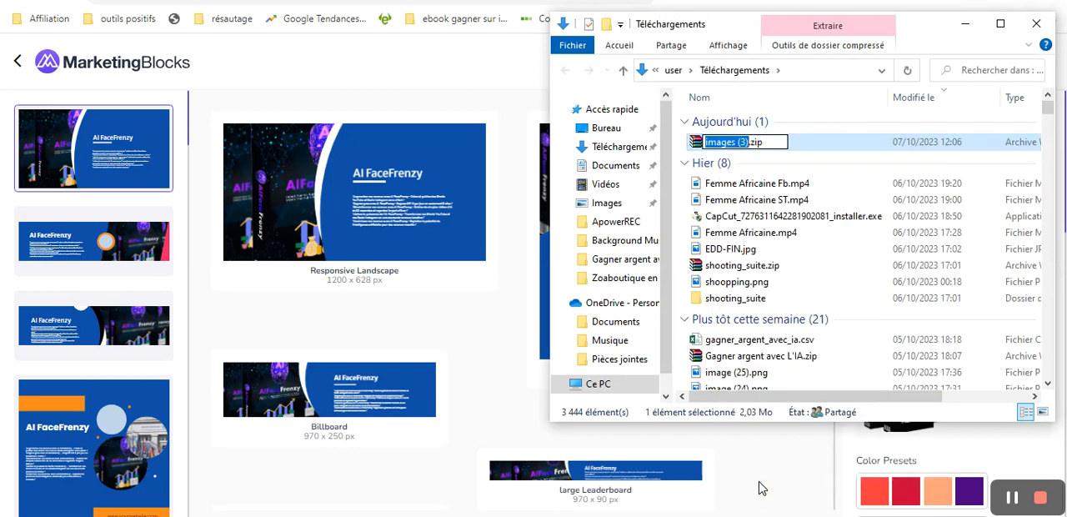
type("Visuel ")
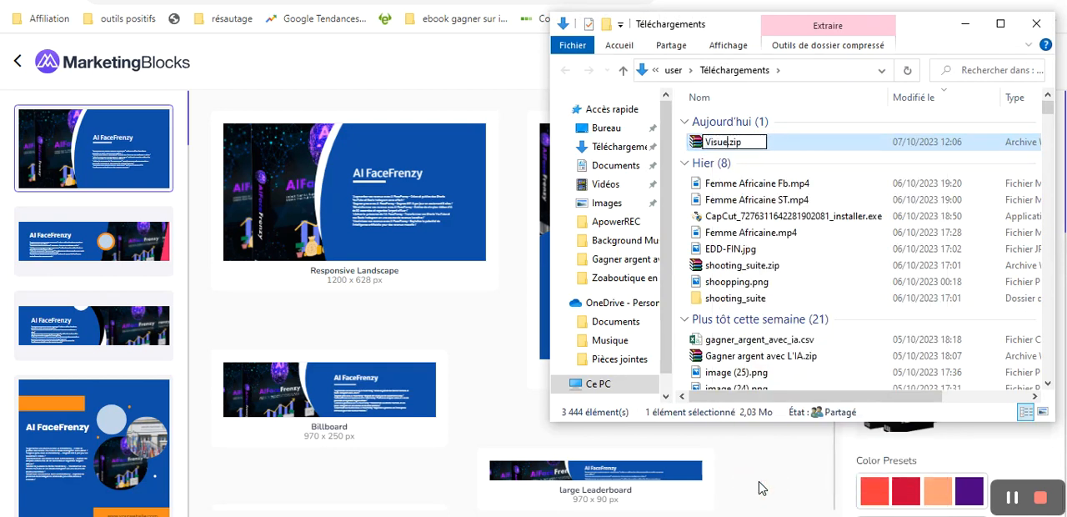
type("Face")
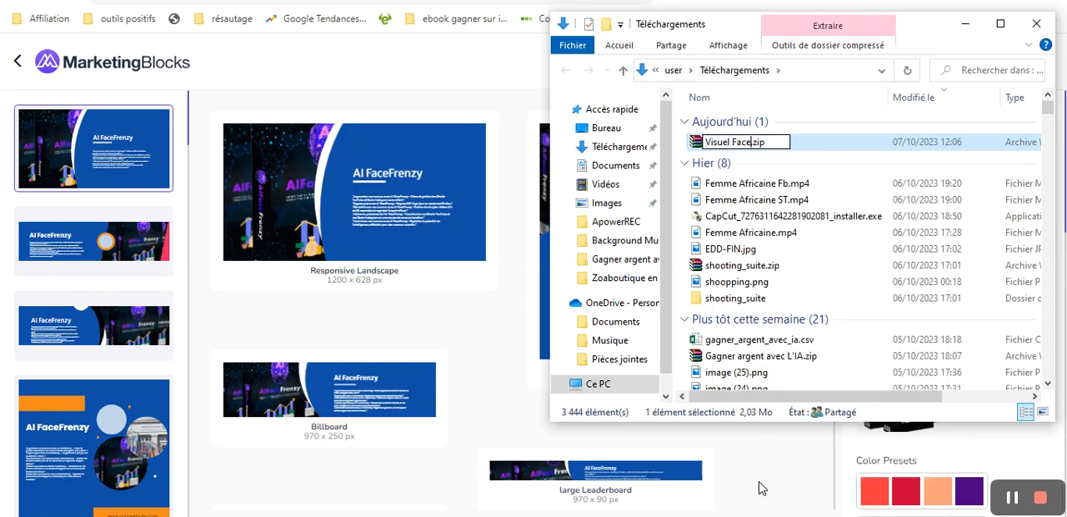
type("fRenzy")
key("BackSpace")
key("BackSpace")
key("BackSpace")
key("BackSpace")
key("BackSpace")
key("BackSpace")
type("Frenzy")
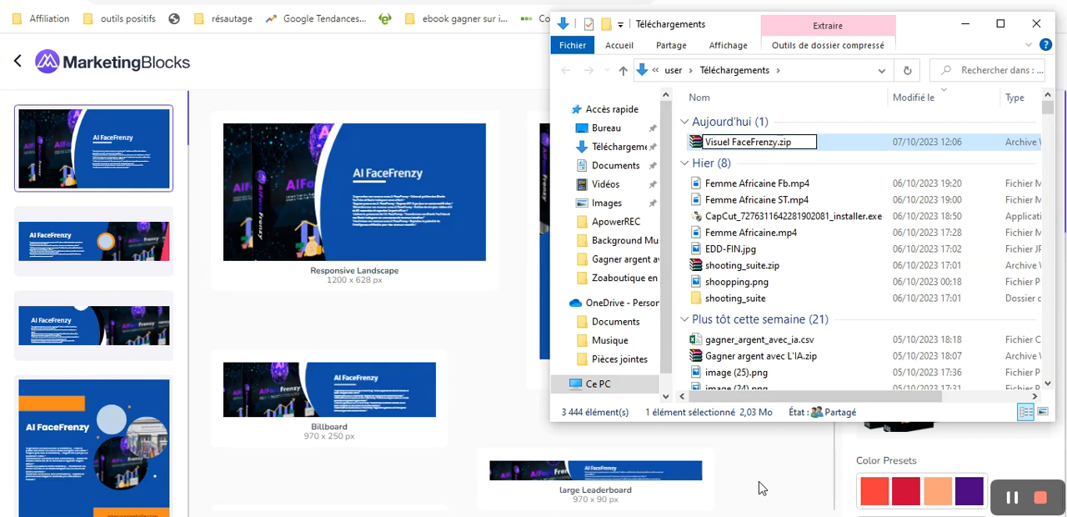
key("Return")
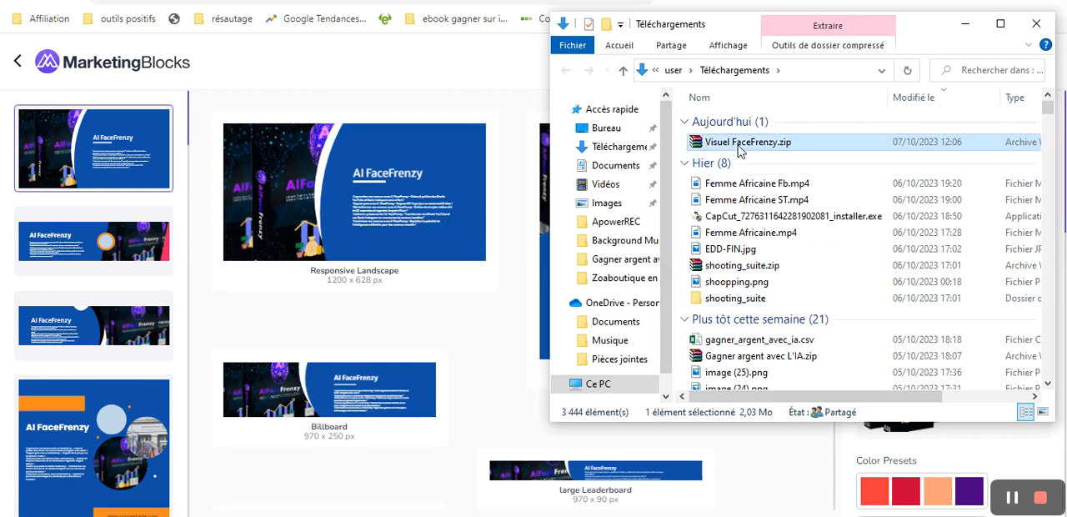
- Extract the archive into its own Visuel FaceFrenzy folder and open that folder
right_click(740, 142)
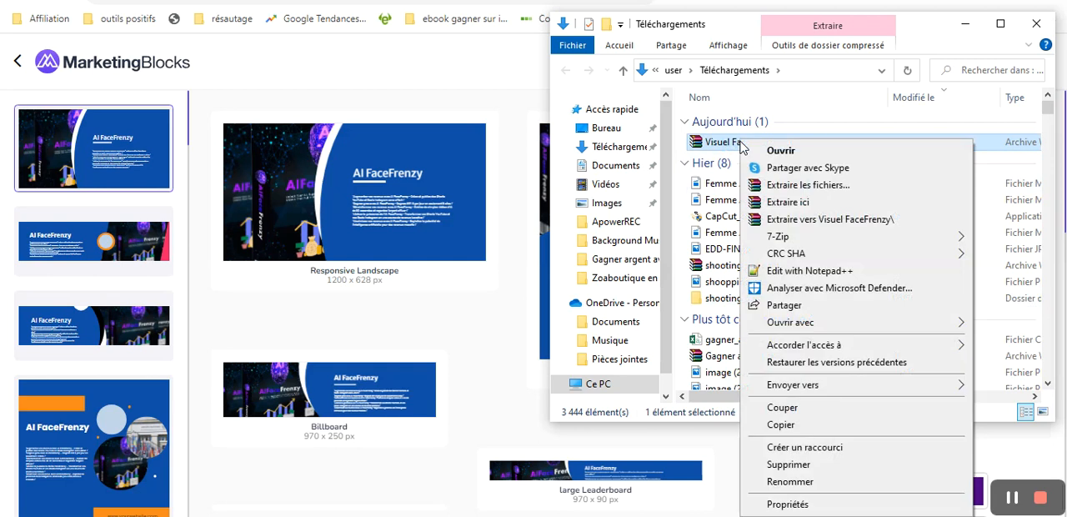
left_click(861, 220)
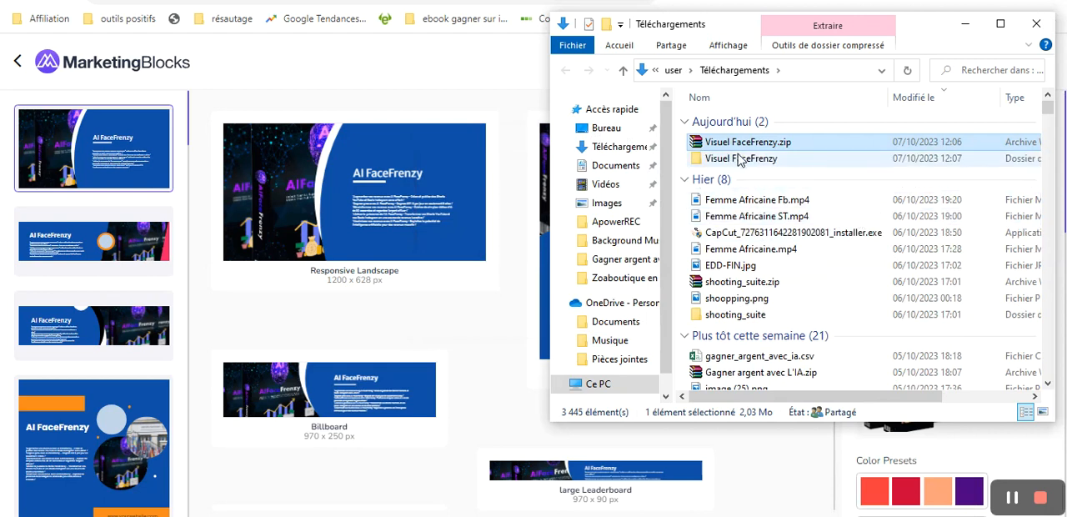
left_click(739, 161)
double_click(739, 161)
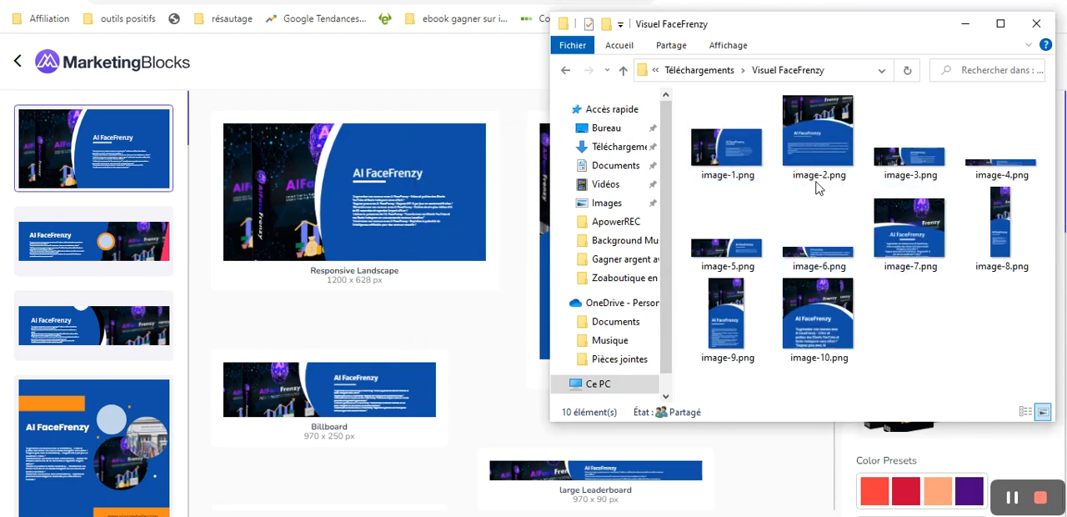
- View the exported banners one after another from image-1.png to image-10.png, and close the viewer and the folder window
left_click(737, 140)
double_click(737, 140)
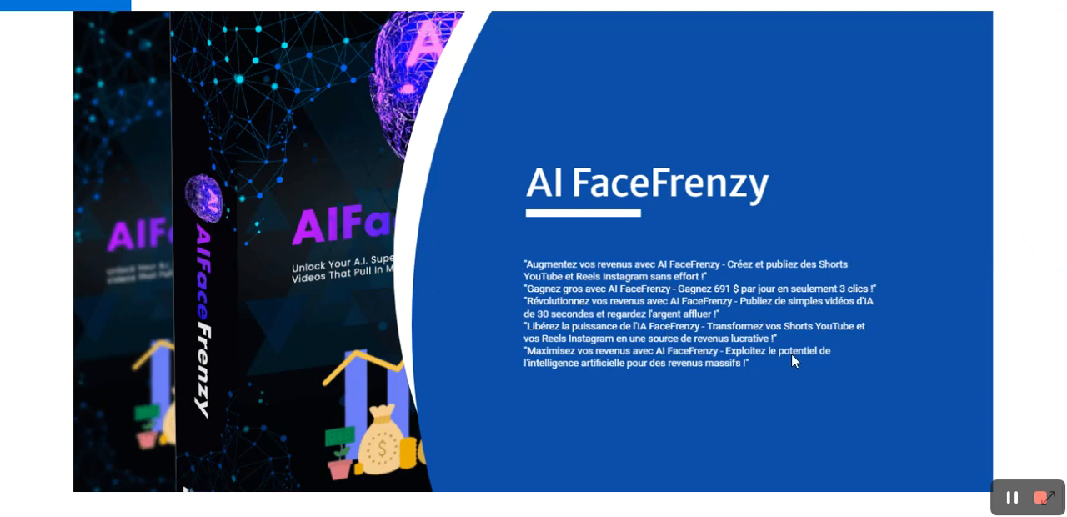
left_click(1029, 252)
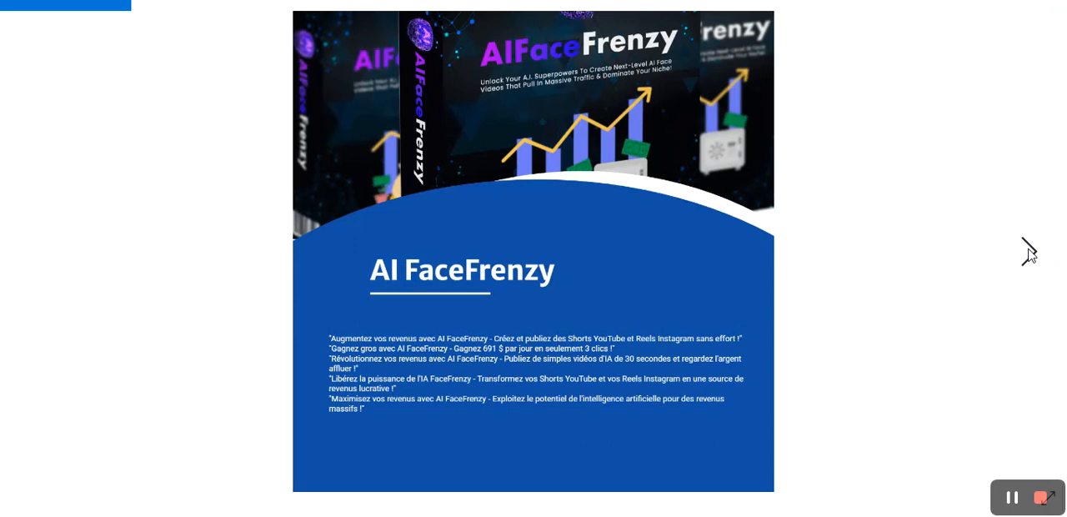
left_click(1029, 252)
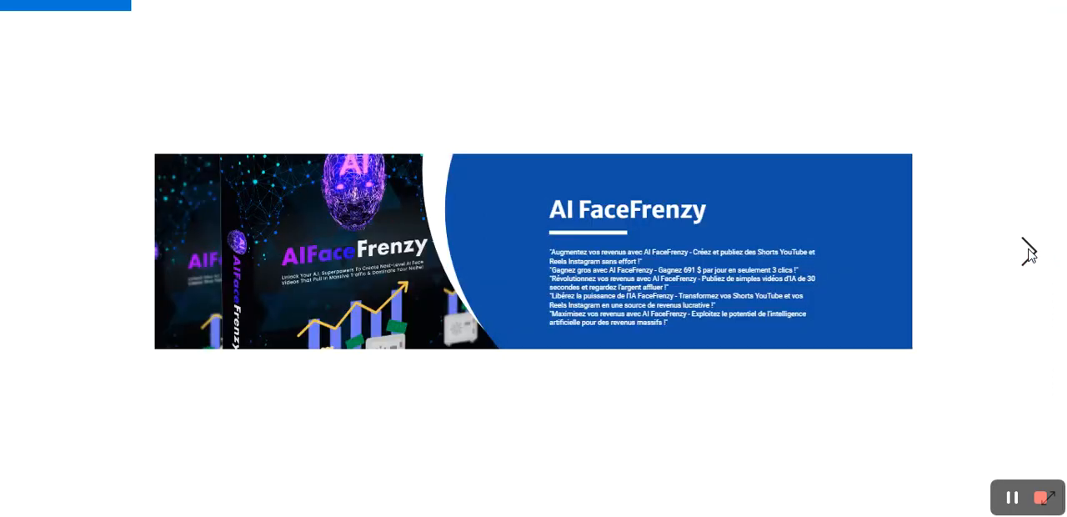
left_click(1029, 252)
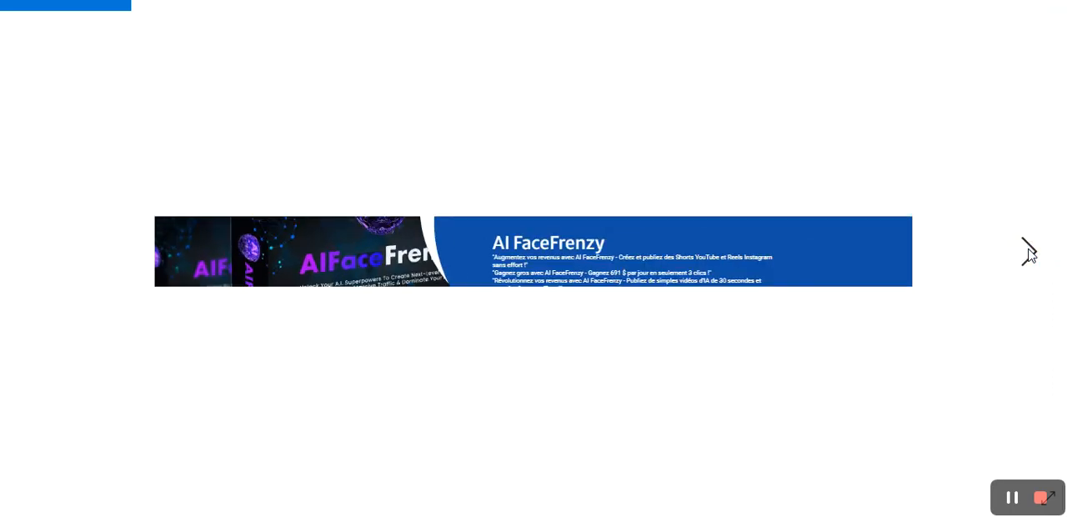
left_click(1029, 252)
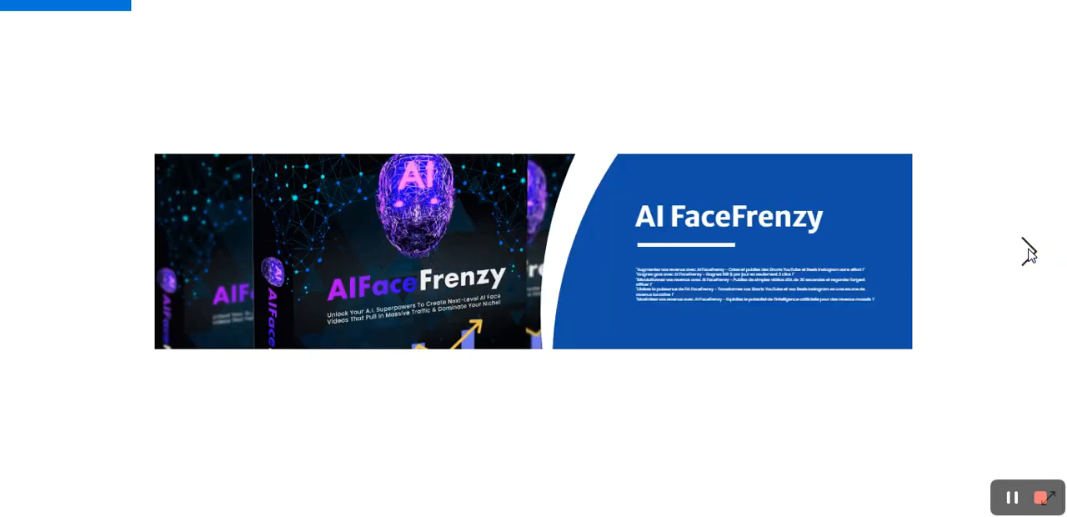
left_click(1029, 252)
left_click(1029, 252)
left_click(1029, 252)
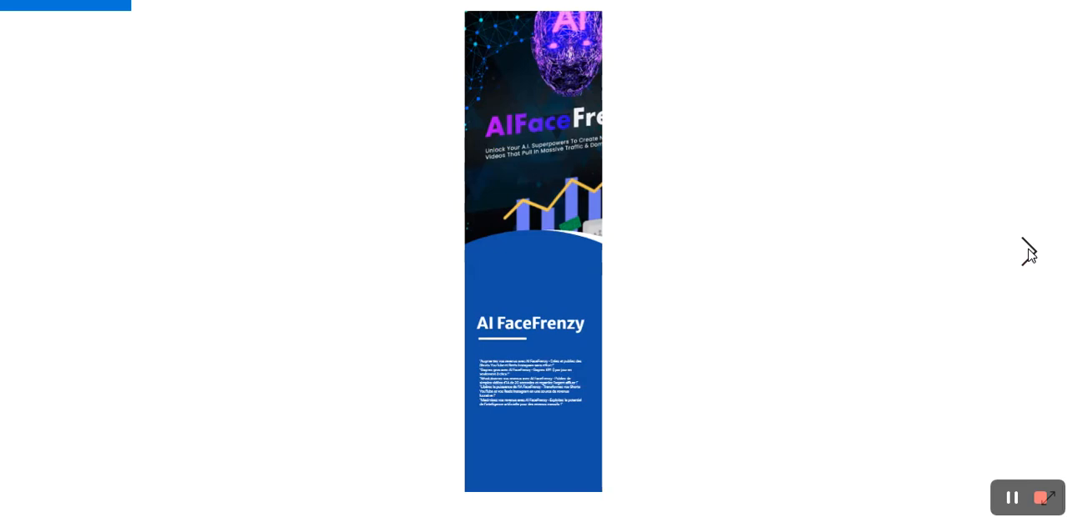
left_click(1029, 252)
left_click(1029, 251)
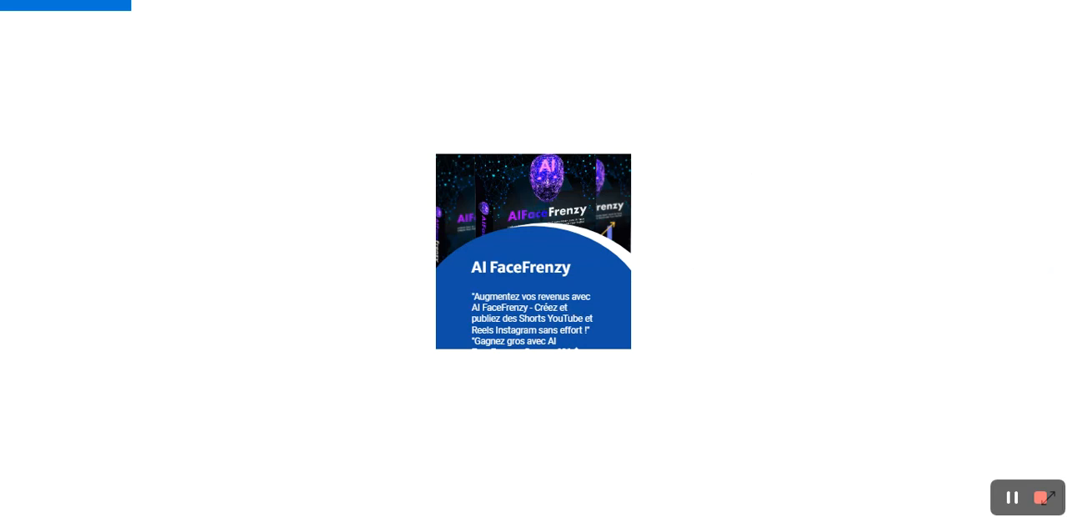
left_click(1049, 1)
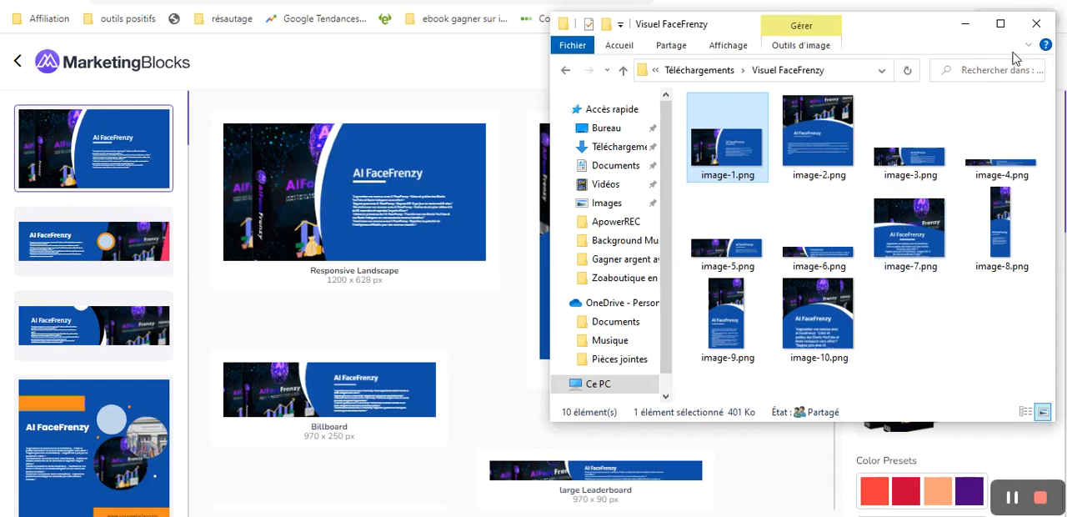
left_click(1037, 23)
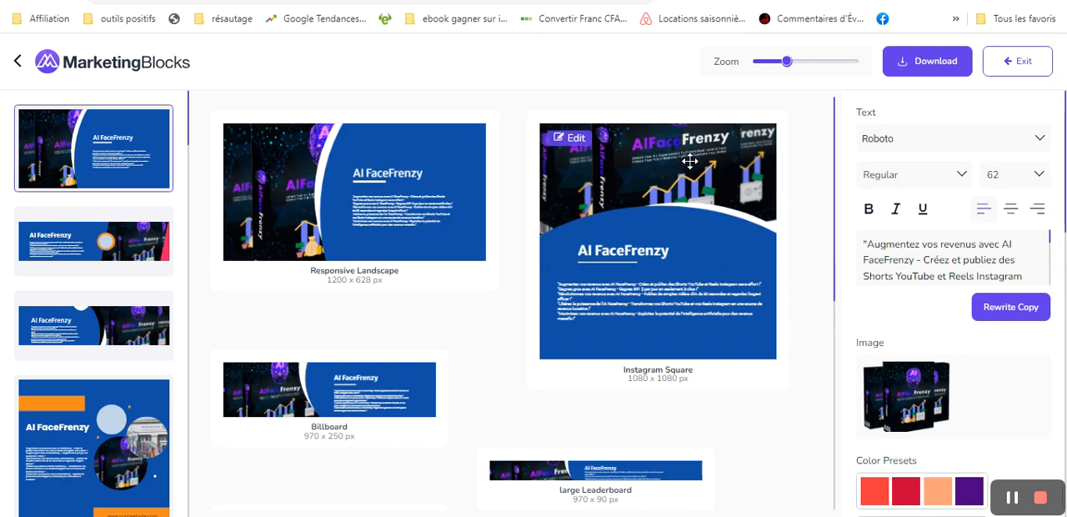
- Switch to the browser tab with the AIFaceFrenzy sales page
left_click(1013, 500)
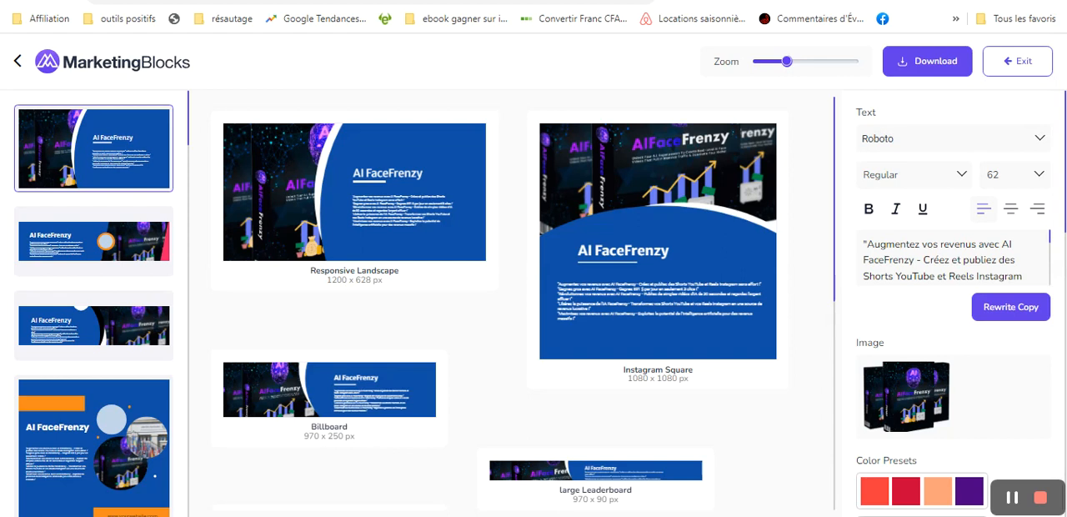
key("ctrl+Tab")
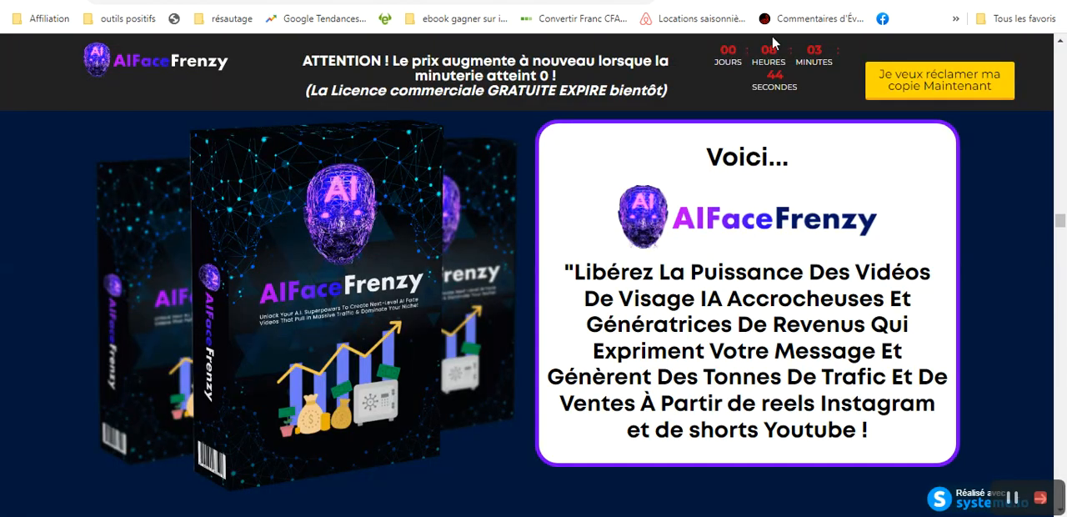